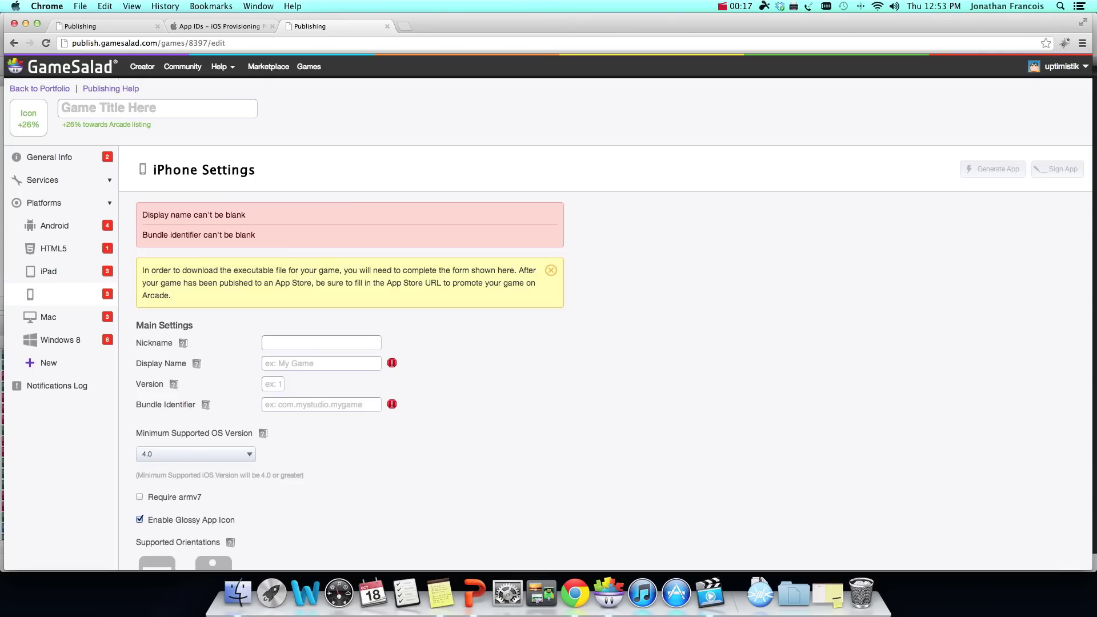
Step: Enter Test Game as the iPhone nickname and display name
{"action": "left_click", "coordinate": [607, 594]}
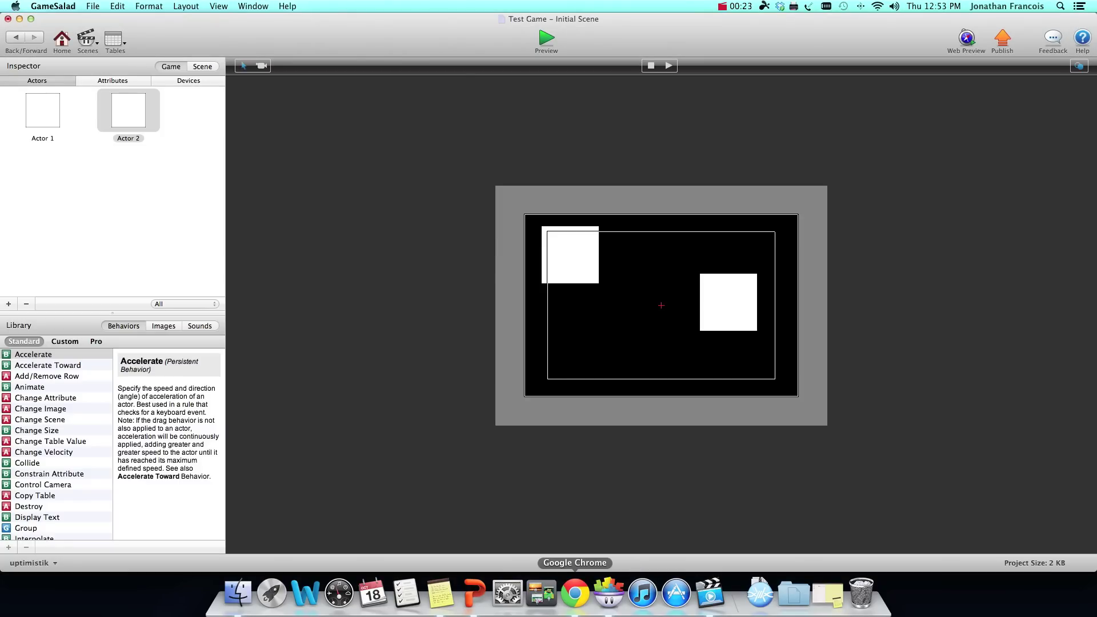
{"action": "left_click", "coordinate": [574, 594]}
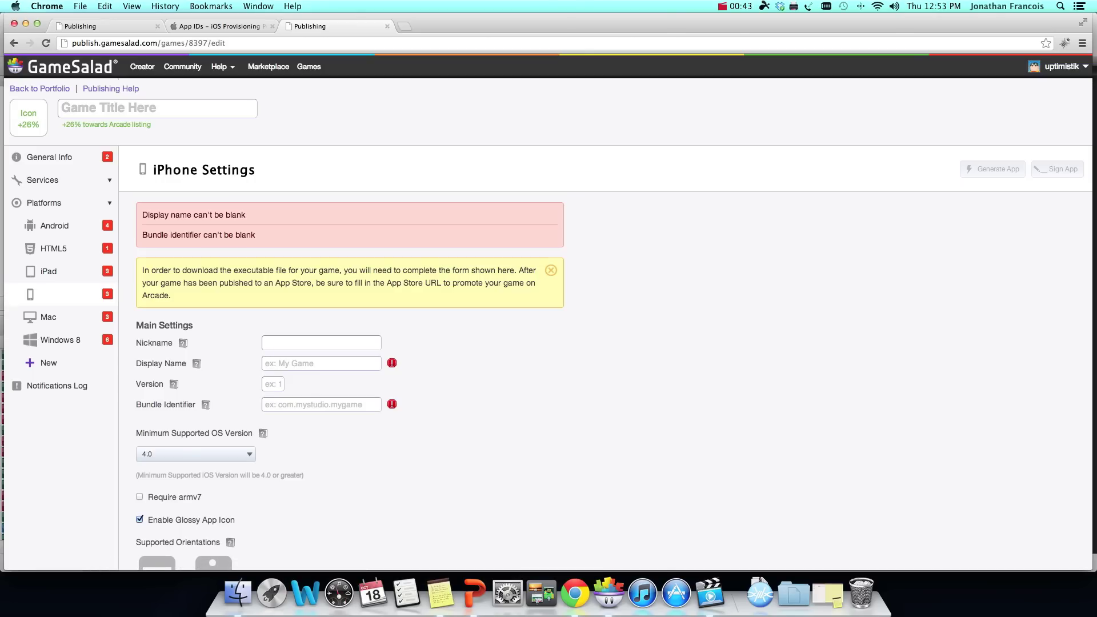
{"action": "left_click", "coordinate": [279, 343]}
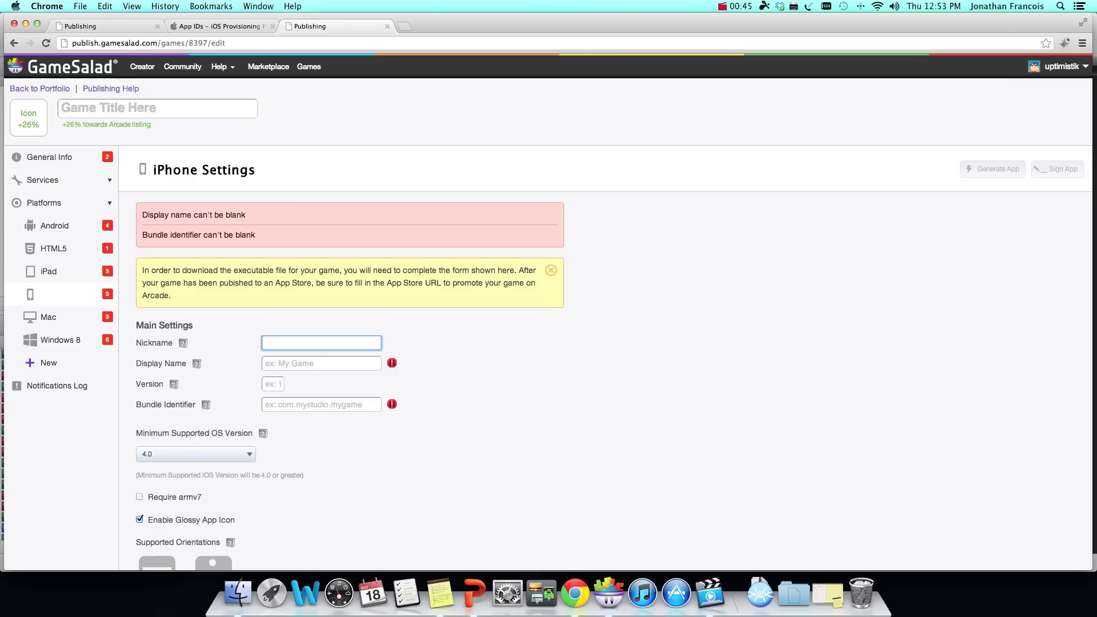
{"action": "type", "text": "Test Game"}
{"action": "left_click", "coordinate": [320, 363]}
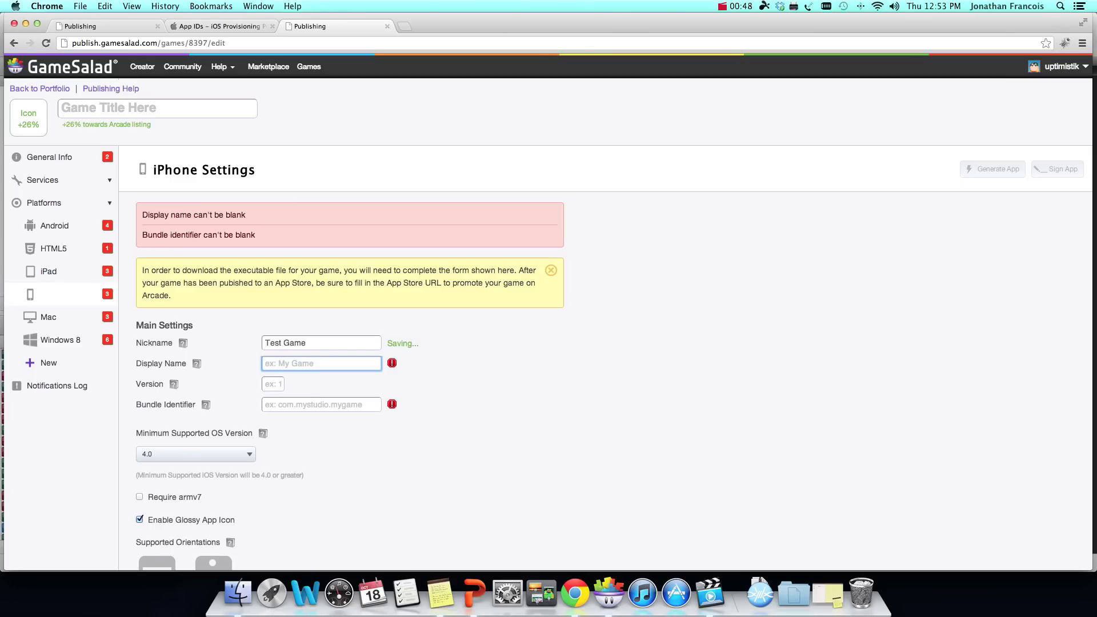
{"action": "type", "text": "Test "}
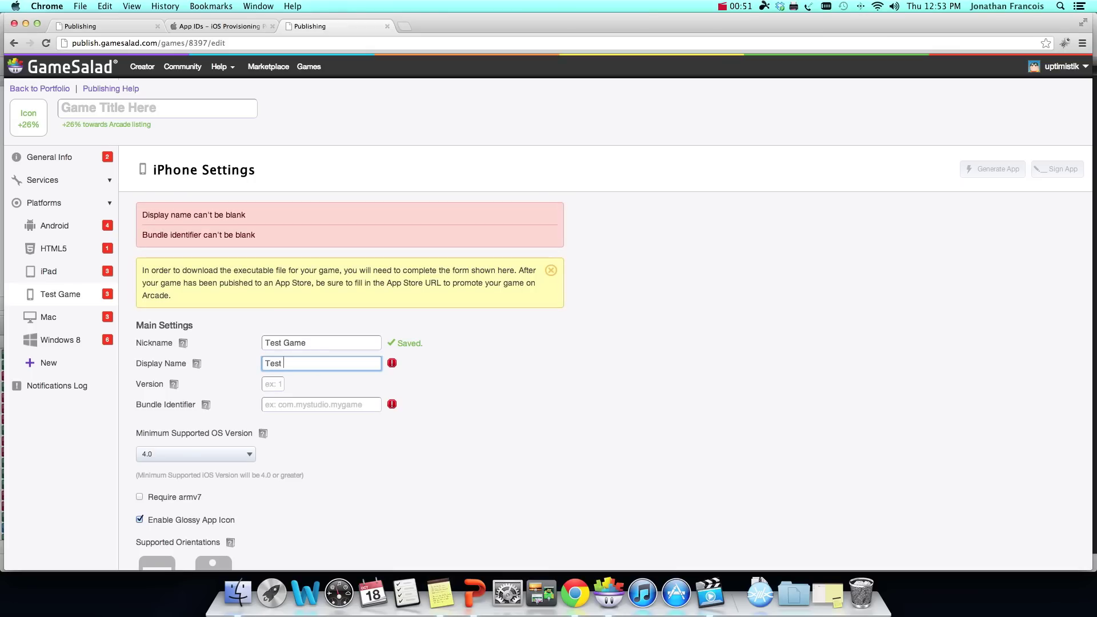
{"action": "type", "text": "Game"}
Step: Set the version to 1.0 and open the App IDs page to find the bundle identifier
{"action": "key", "text": "Tab"}
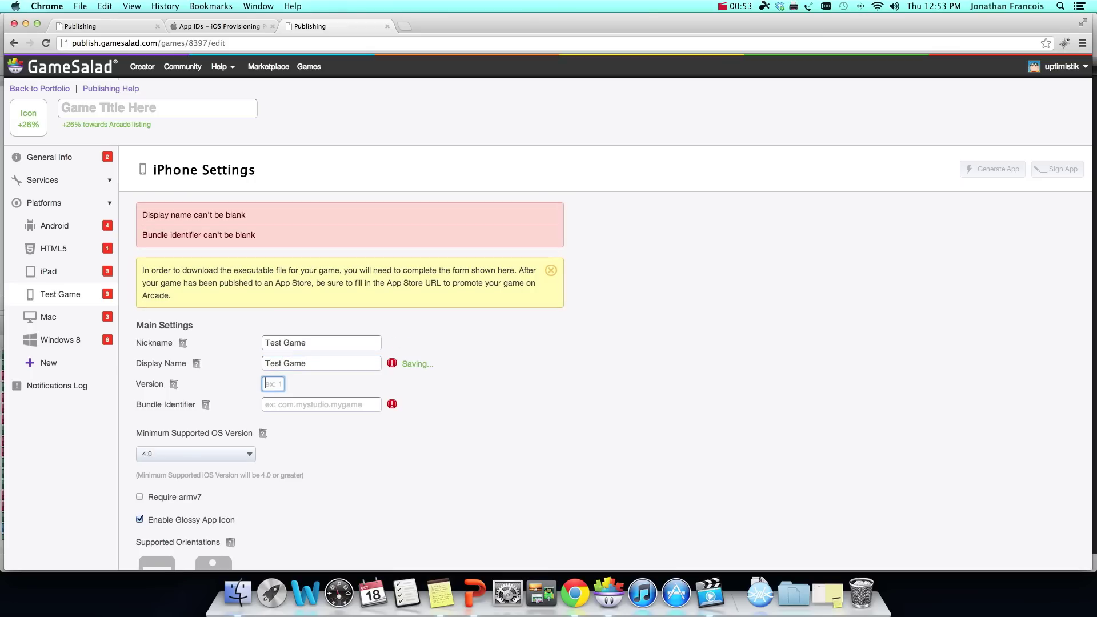
{"action": "type", "text": "1.0"}
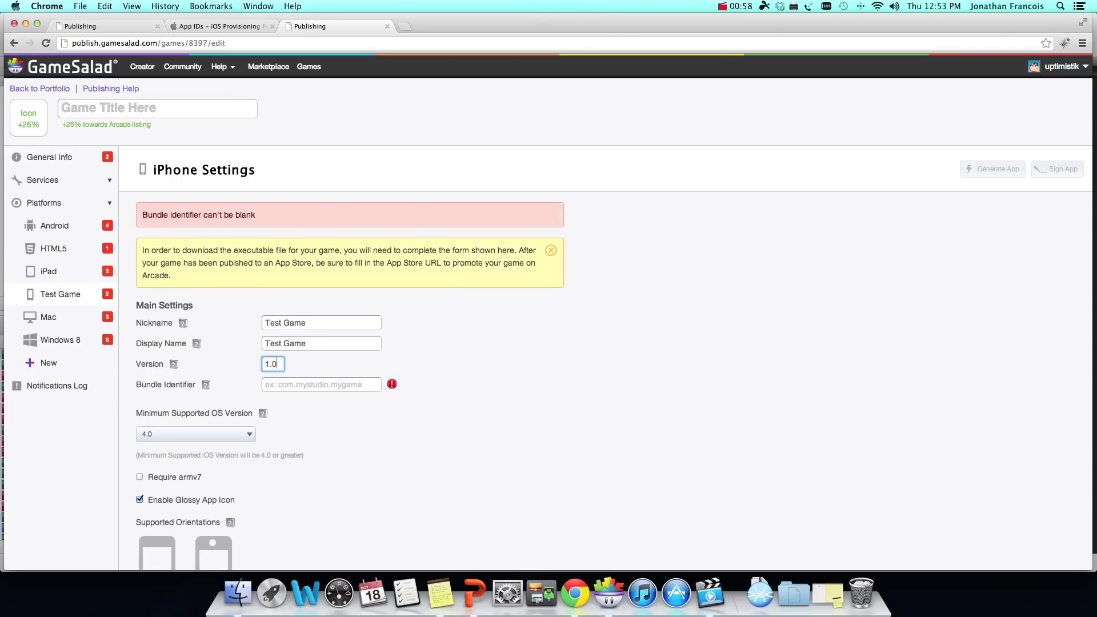
{"action": "left_click", "coordinate": [320, 384]}
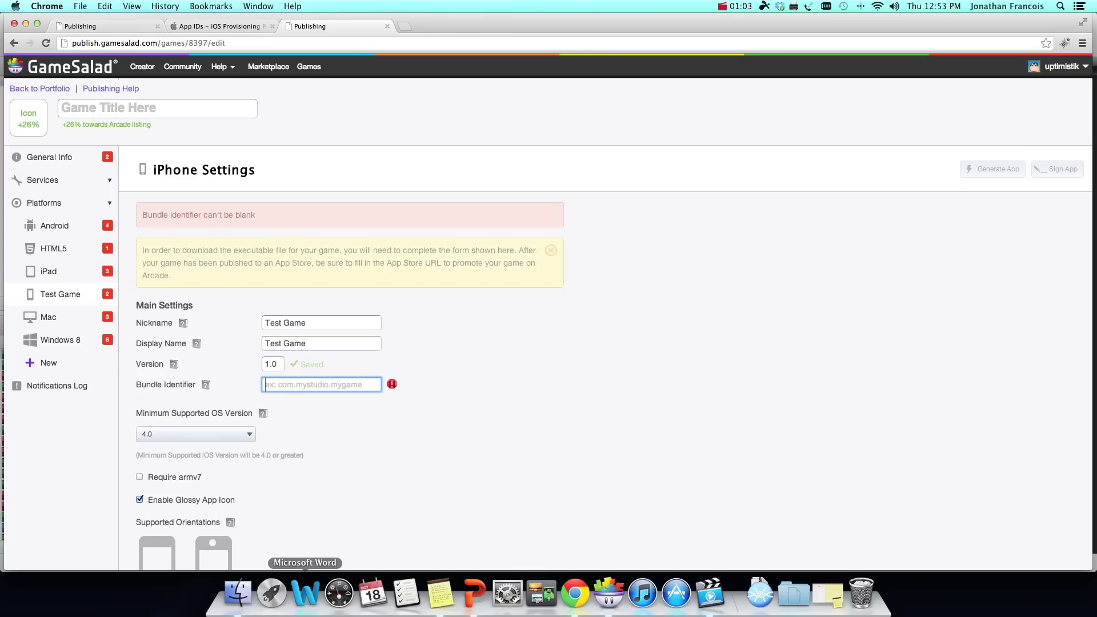
{"action": "left_click", "coordinate": [214, 25]}
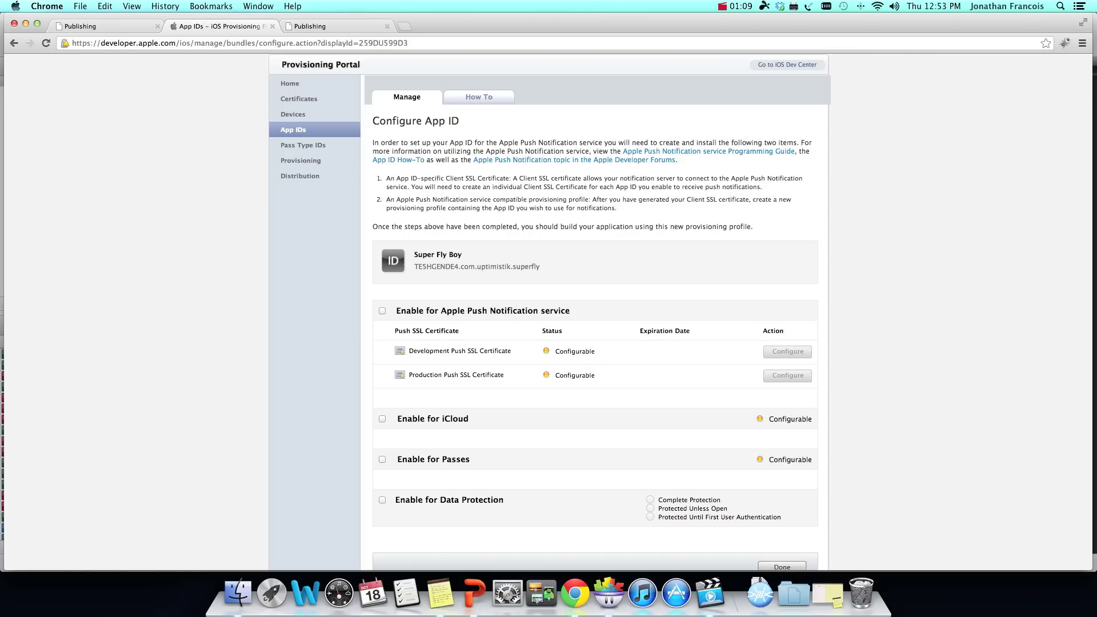
Step: Select the com.uptimistik.superfly part of the Super Fly Boy app ID and bring up its context menu
{"action": "left_click_drag", "start_coordinate": [413, 266], "coordinate": [460, 264]}
{"action": "left_click", "coordinate": [461, 268]}
{"action": "left_click_drag", "start_coordinate": [461, 266], "coordinate": [548, 265]}
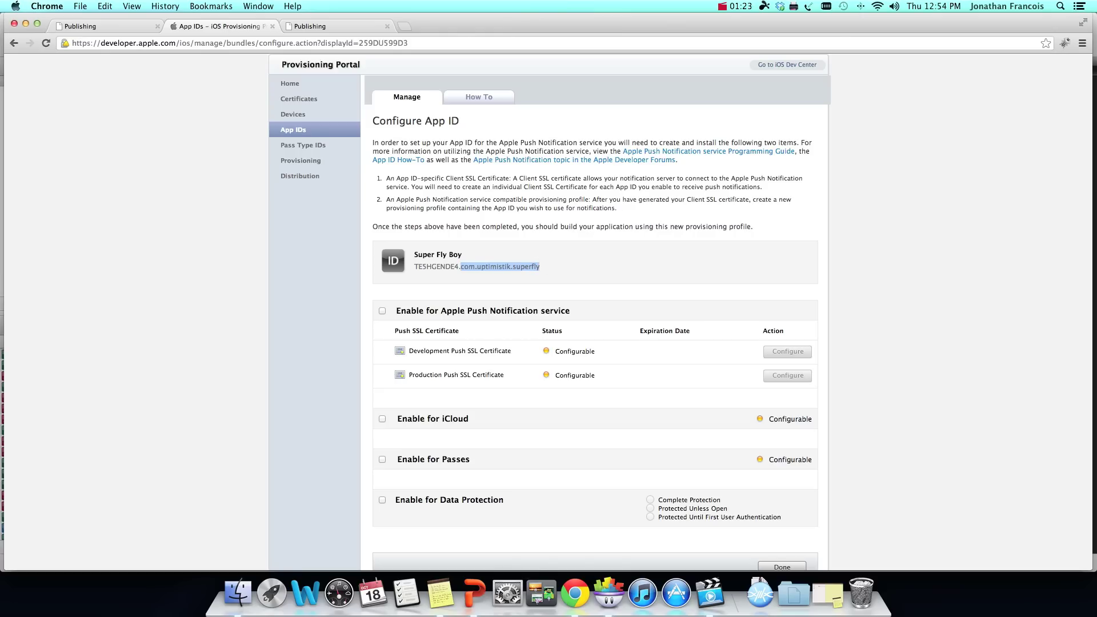
{"action": "right_click", "coordinate": [507, 262]}
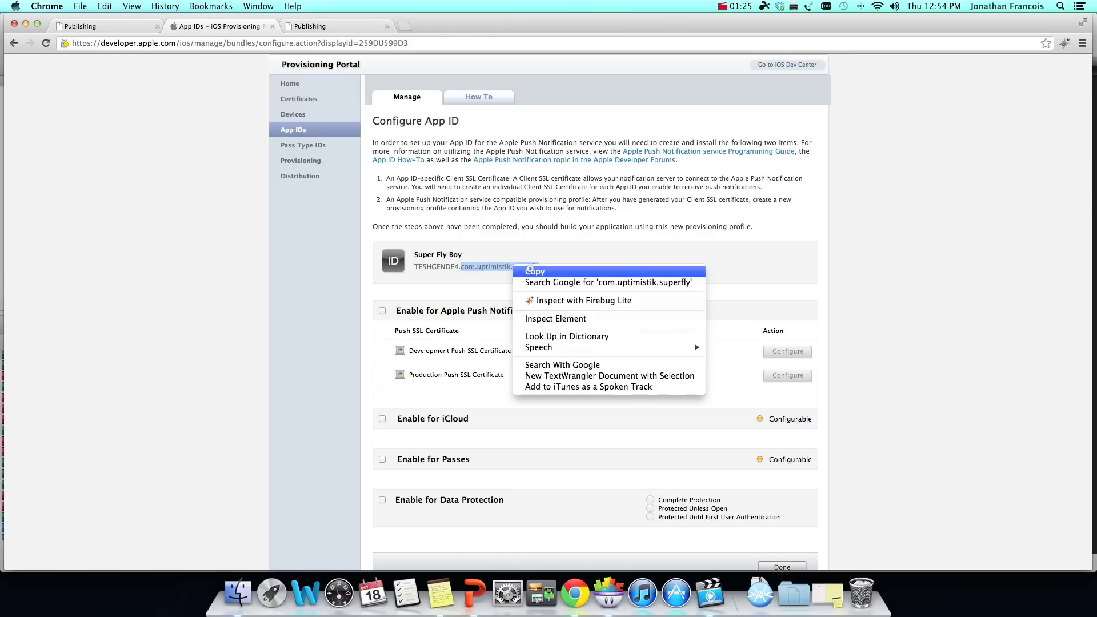
Step: Copy the app ID and paste com.uptimistik.superfly as the iPhone Bundle Identifier
{"action": "left_click", "coordinate": [517, 269]}
{"action": "left_click", "coordinate": [320, 26]}
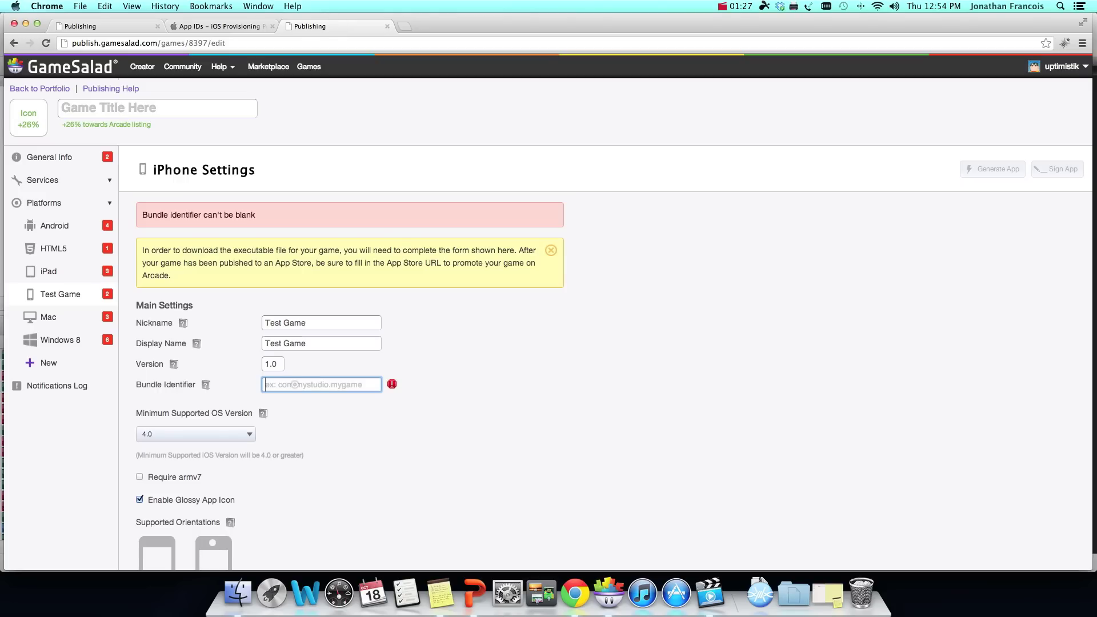
{"action": "key", "text": "super+v"}
{"action": "left_click", "coordinate": [371, 420]}
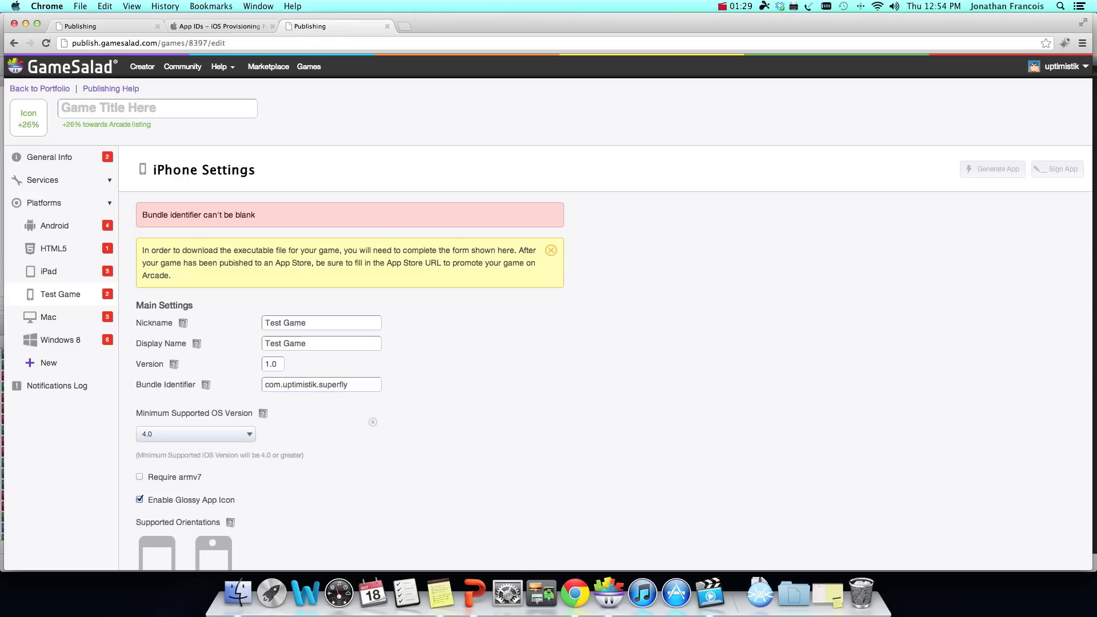
Step: Turn off the glossy app icon and allow only the two landscape orientations
{"action": "scroll", "coordinate": [548, 311], "scroll_direction": "down", "scroll_amount": 5}
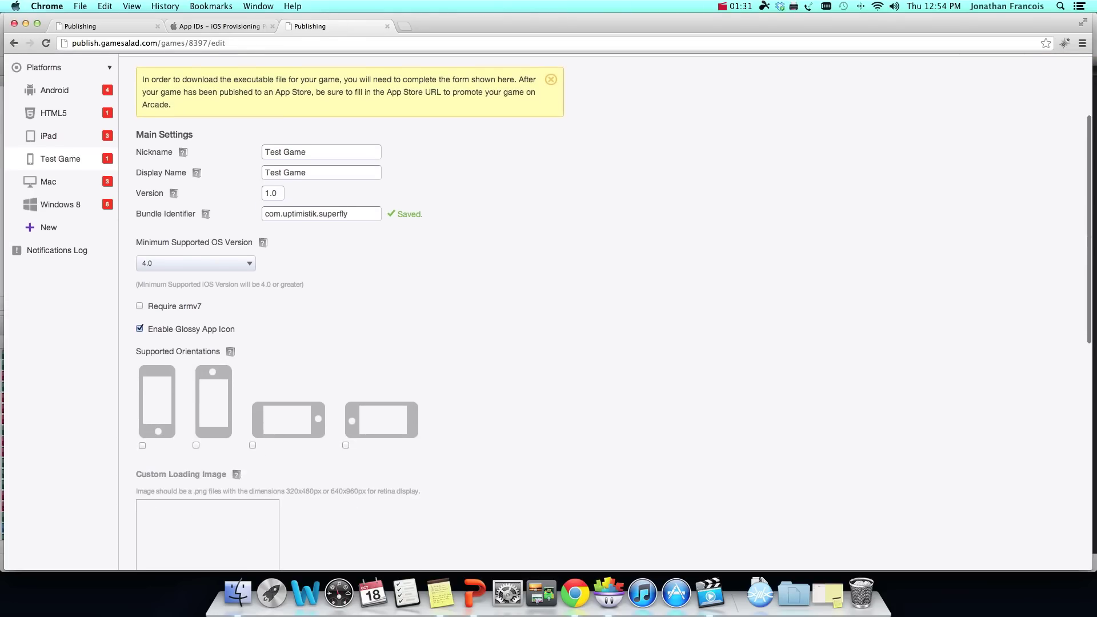
{"action": "left_click", "coordinate": [139, 318]}
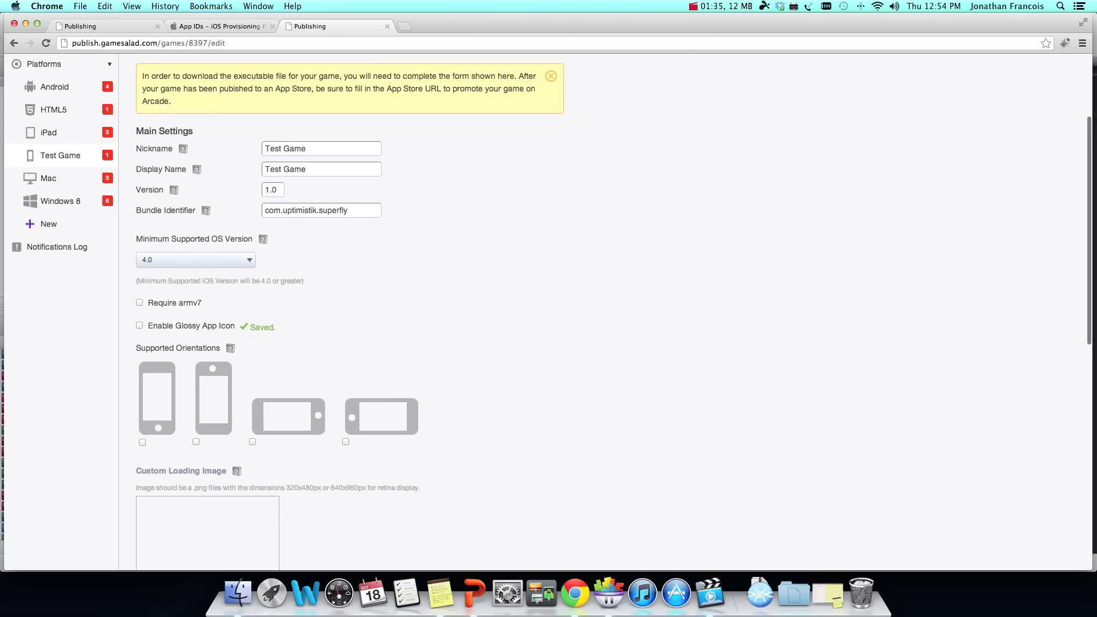
{"action": "left_click", "coordinate": [142, 442]}
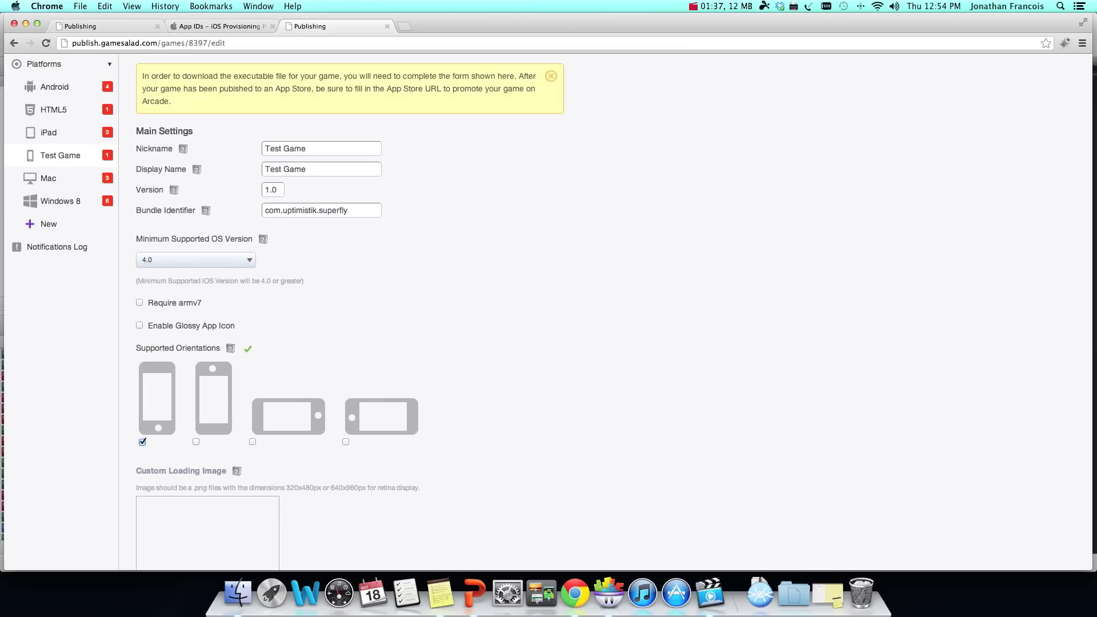
{"action": "left_click", "coordinate": [142, 441]}
{"action": "left_click", "coordinate": [252, 441]}
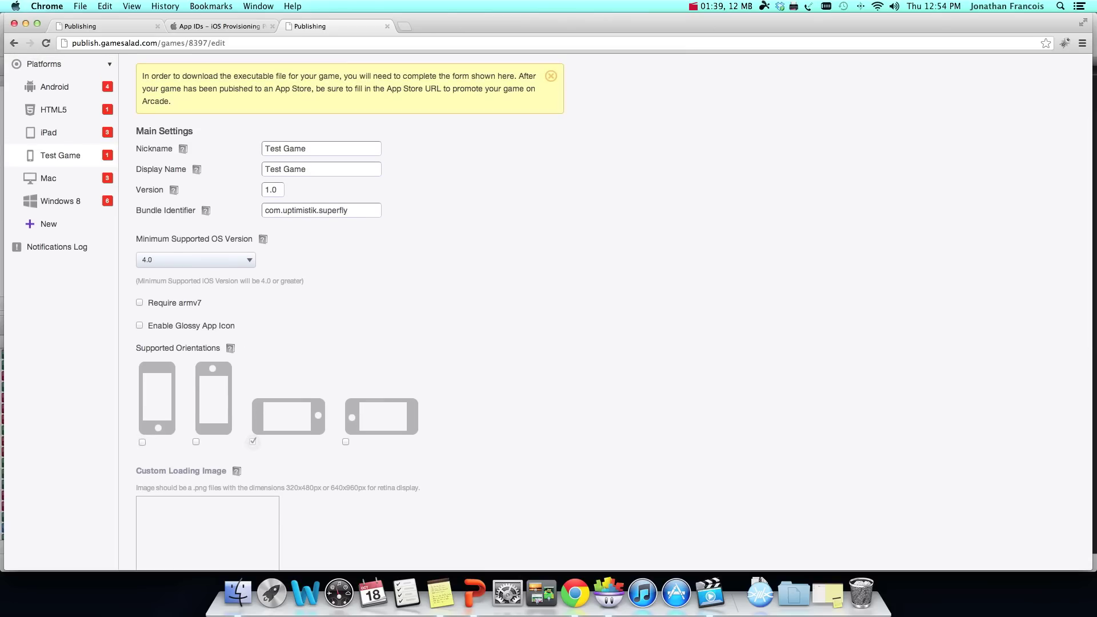
{"action": "left_click", "coordinate": [345, 441]}
{"action": "scroll", "coordinate": [345, 442], "scroll_direction": "down", "scroll_amount": 5}
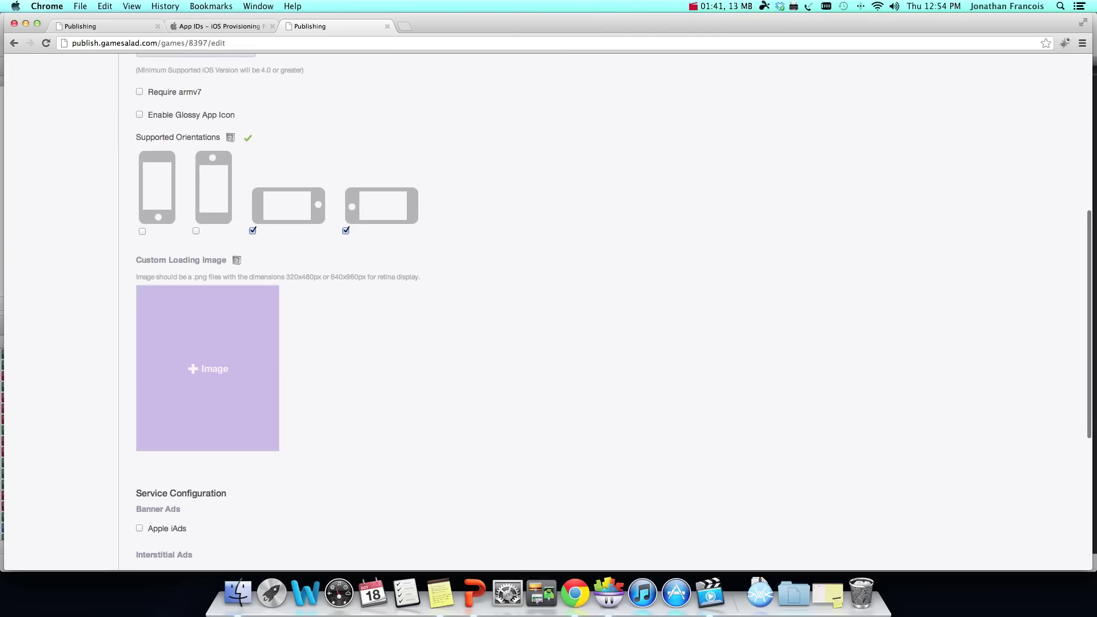
{"action": "scroll", "coordinate": [207, 369], "scroll_direction": "down", "scroll_amount": 5}
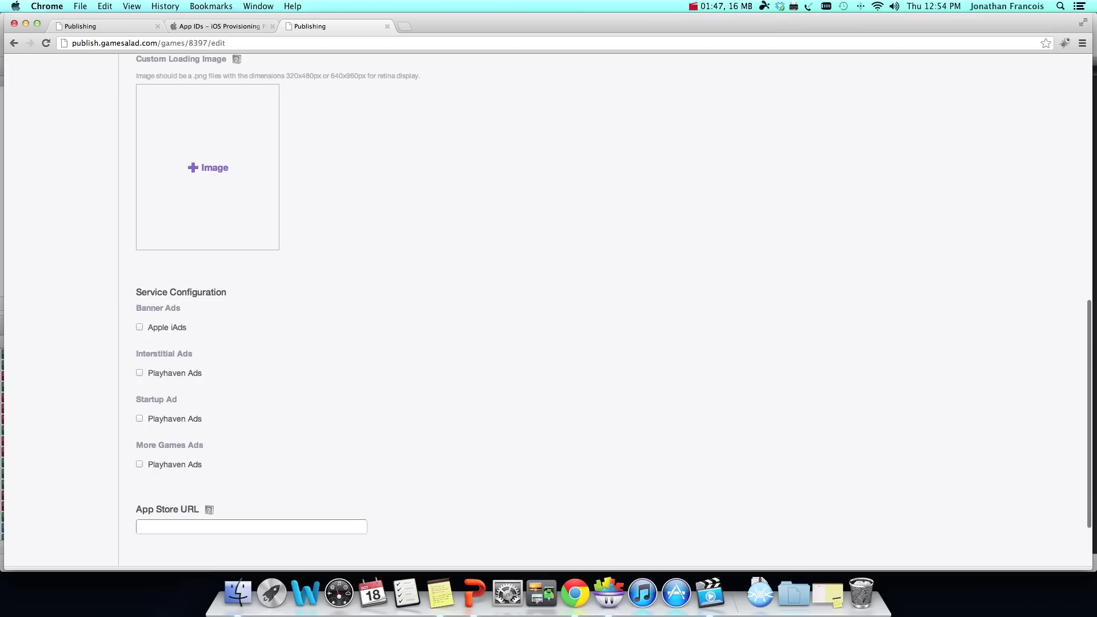
{"action": "scroll", "coordinate": [549, 312], "scroll_direction": "down", "scroll_amount": 3}
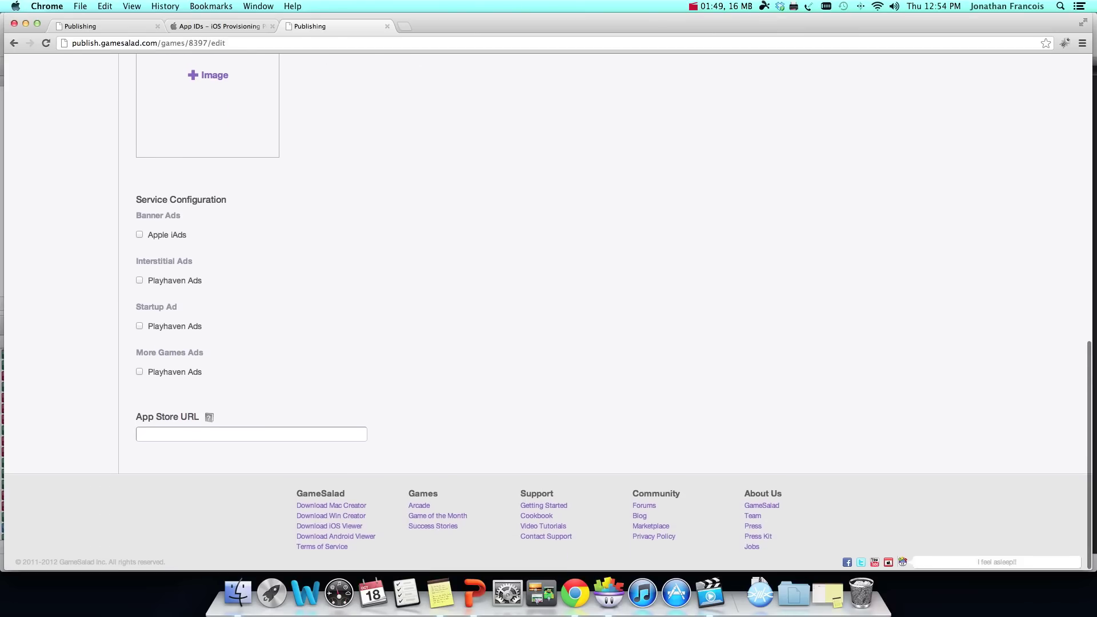
{"action": "scroll", "coordinate": [549, 311], "scroll_direction": "up", "scroll_amount": 20}
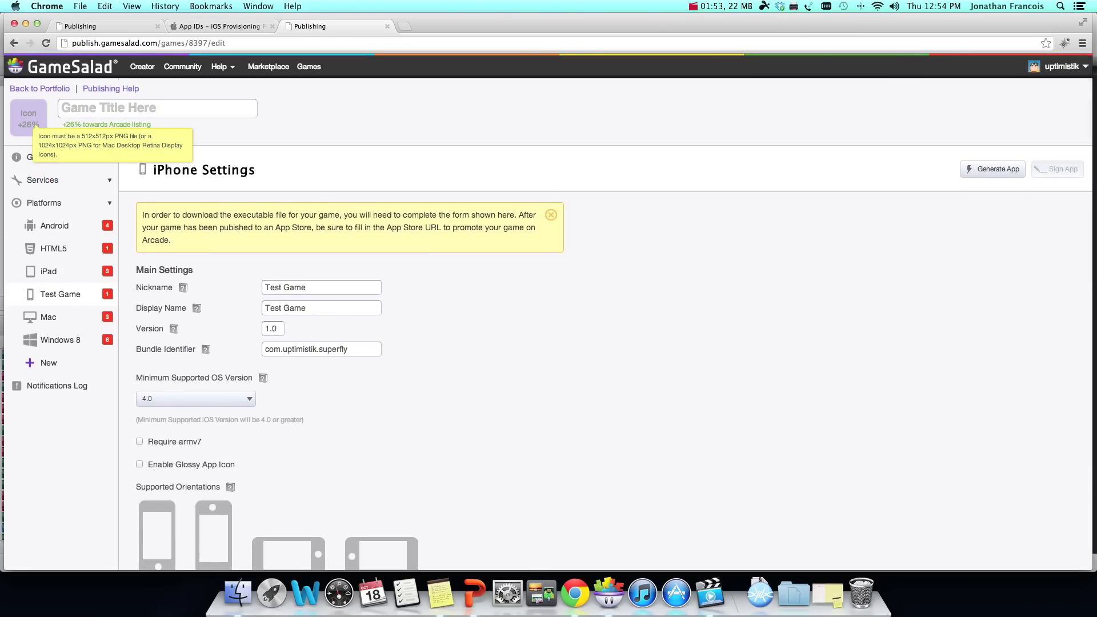
Step: Upload icon.png from the Desktop as the game's icon
{"action": "left_click", "coordinate": [29, 118]}
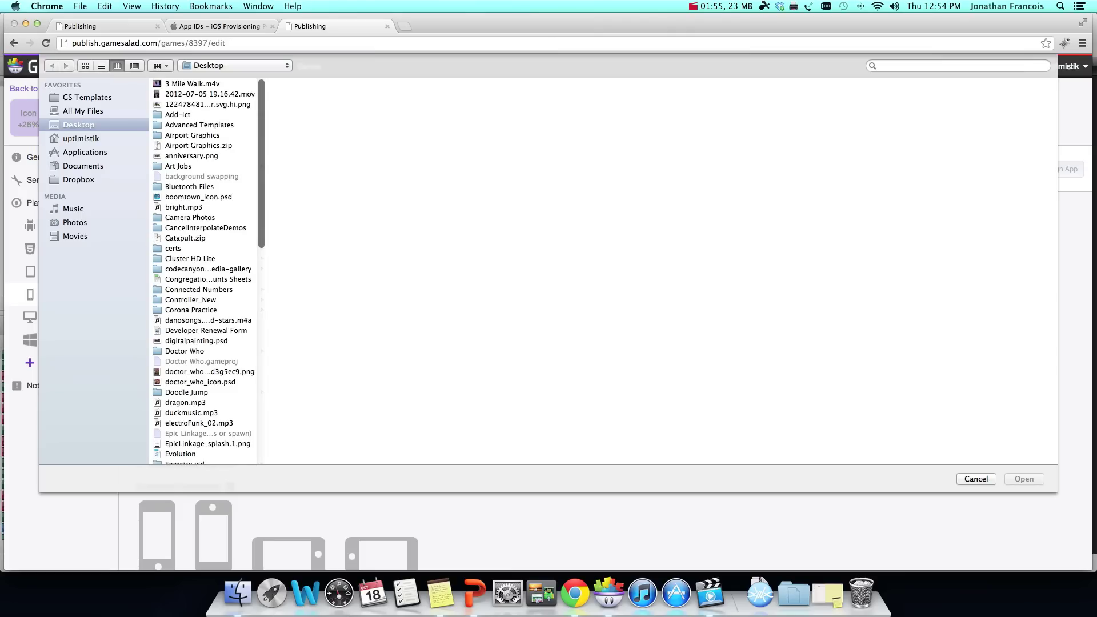
{"action": "left_click", "coordinate": [80, 180]}
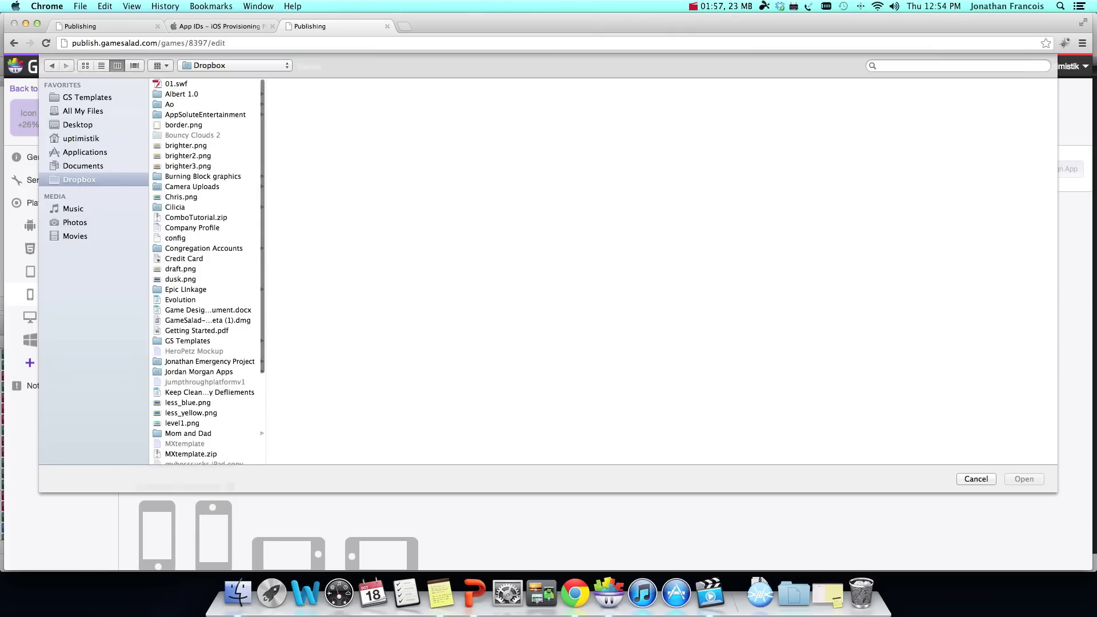
{"action": "scroll", "coordinate": [209, 272], "scroll_direction": "down", "scroll_amount": 1}
{"action": "scroll", "coordinate": [208, 271], "scroll_direction": "down", "scroll_amount": 5}
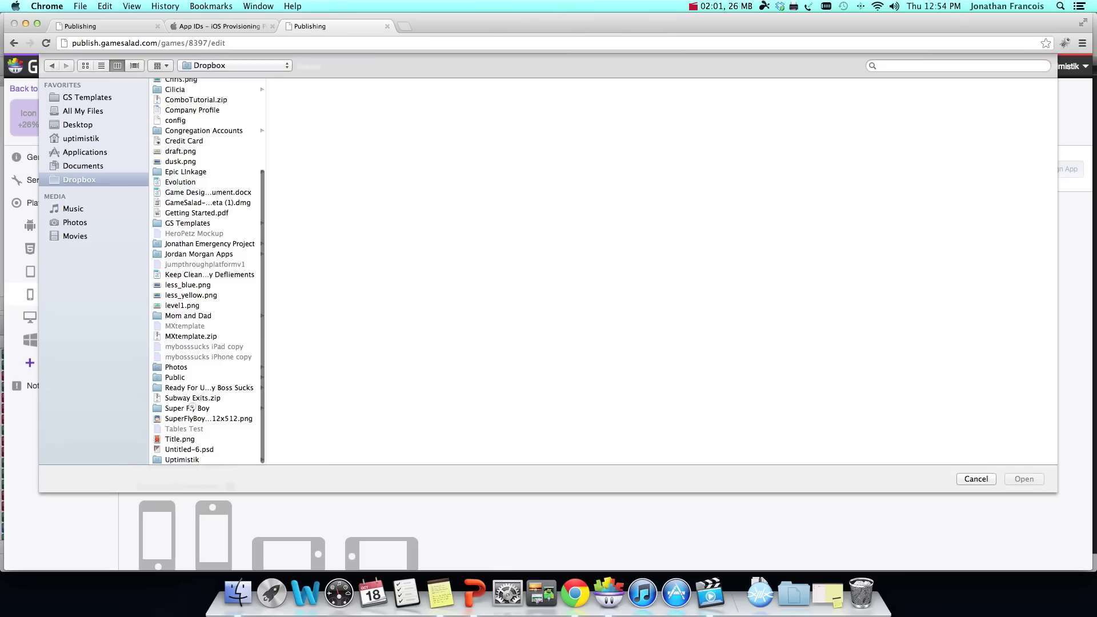
{"action": "left_click", "coordinate": [192, 407]}
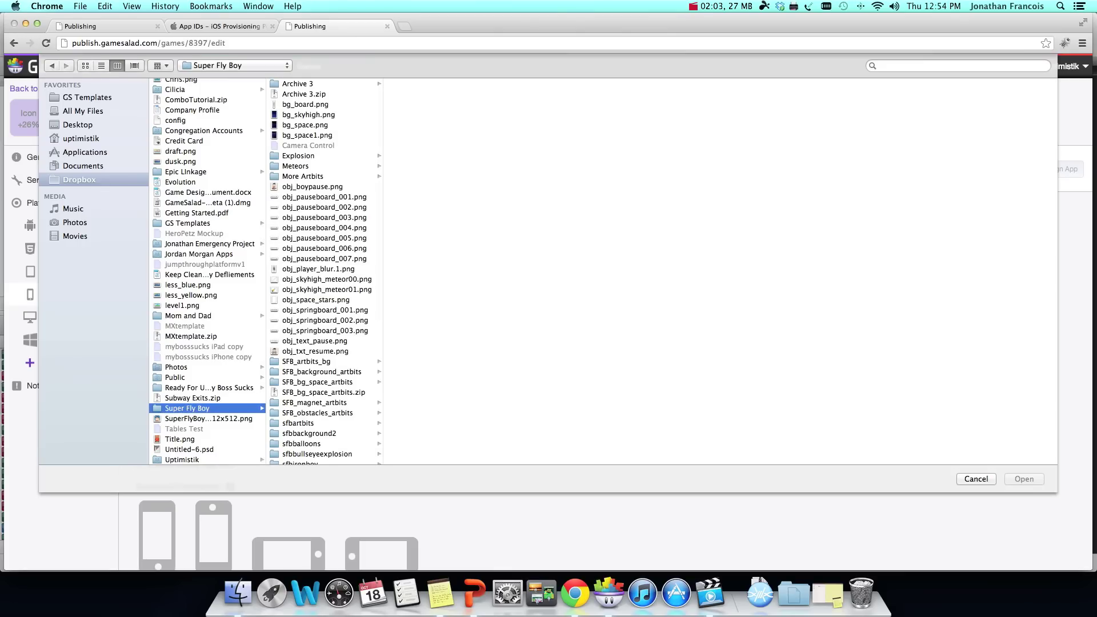
{"action": "left_click", "coordinate": [78, 124]}
{"action": "scroll", "coordinate": [202, 272], "scroll_direction": "down", "scroll_amount": 15}
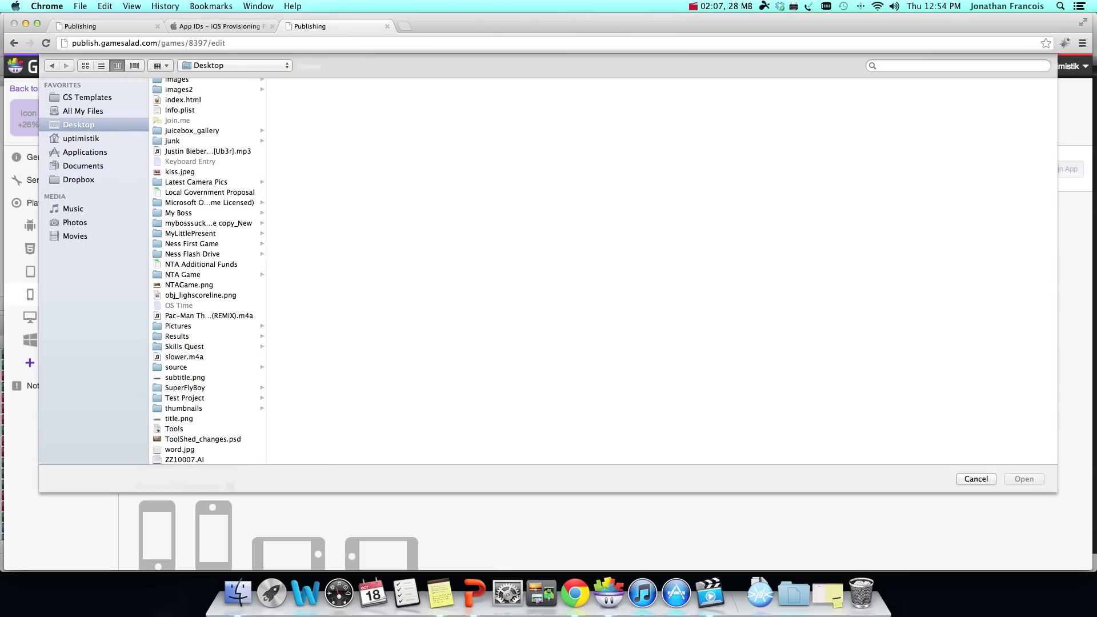
{"action": "scroll", "coordinate": [205, 271], "scroll_direction": "up", "scroll_amount": 3}
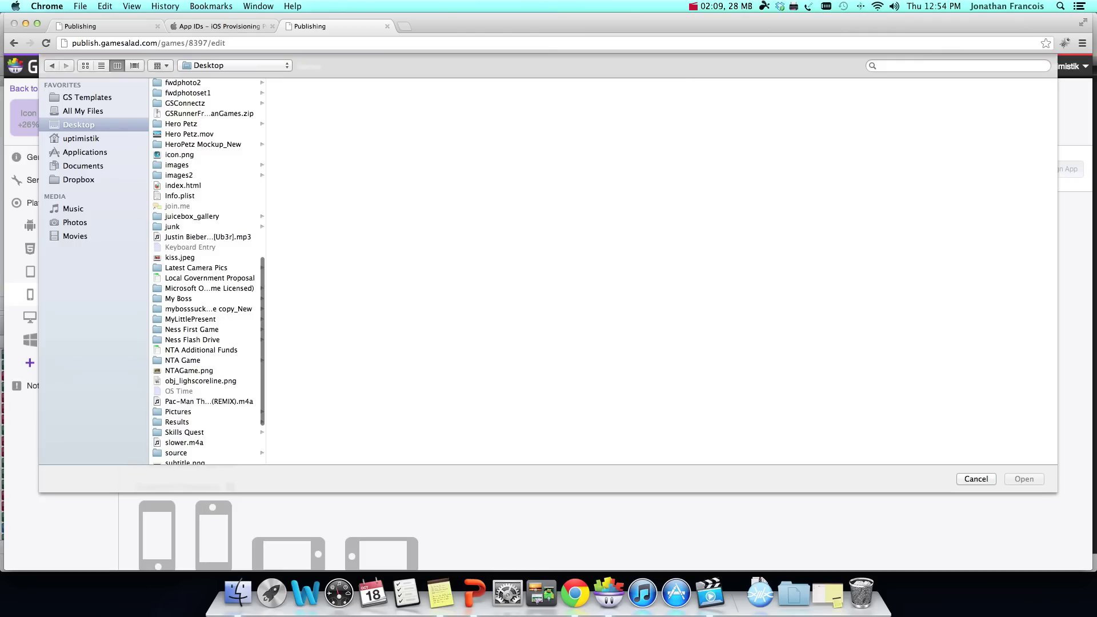
{"action": "left_click", "coordinate": [179, 154]}
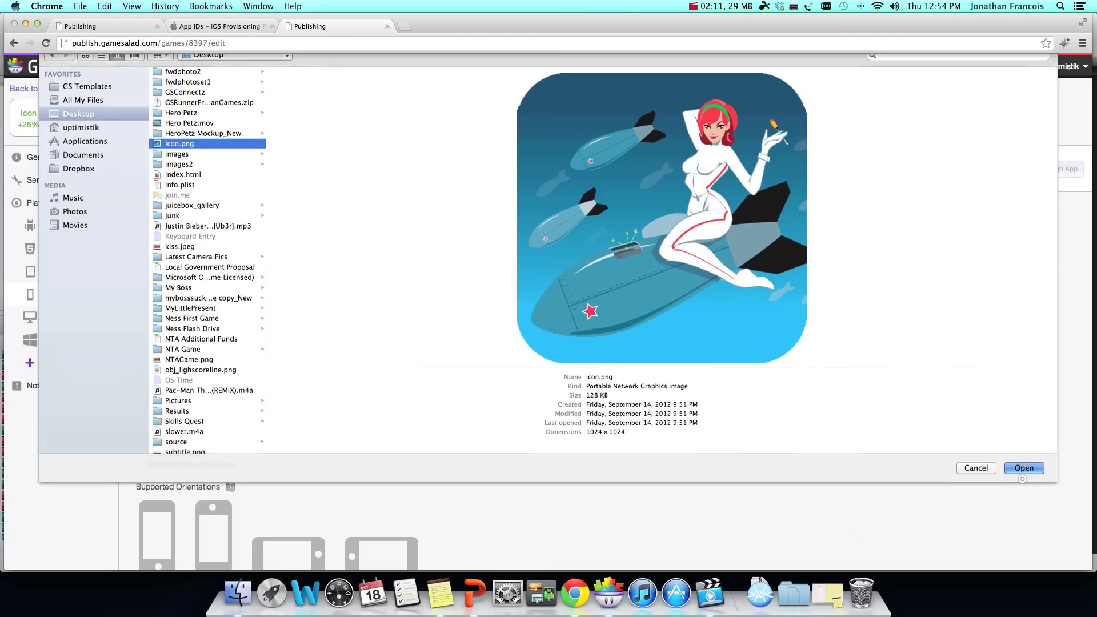
{"action": "left_click", "coordinate": [1024, 468]}
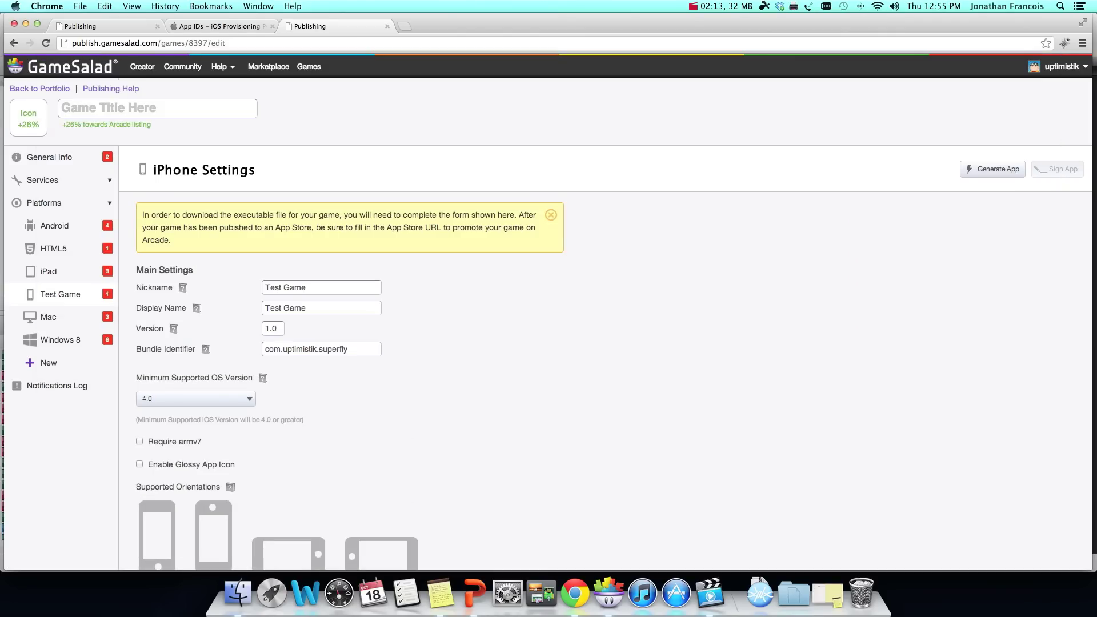
Step: Save the game title as Test Game
{"action": "left_click", "coordinate": [61, 108]}
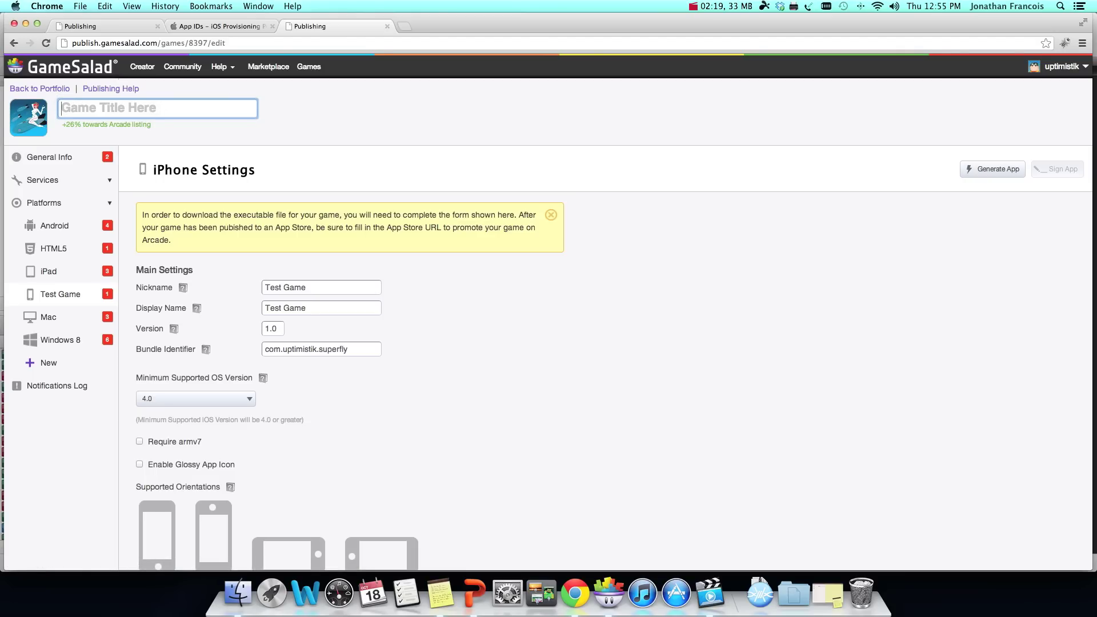
{"action": "type", "text": "Test G"}
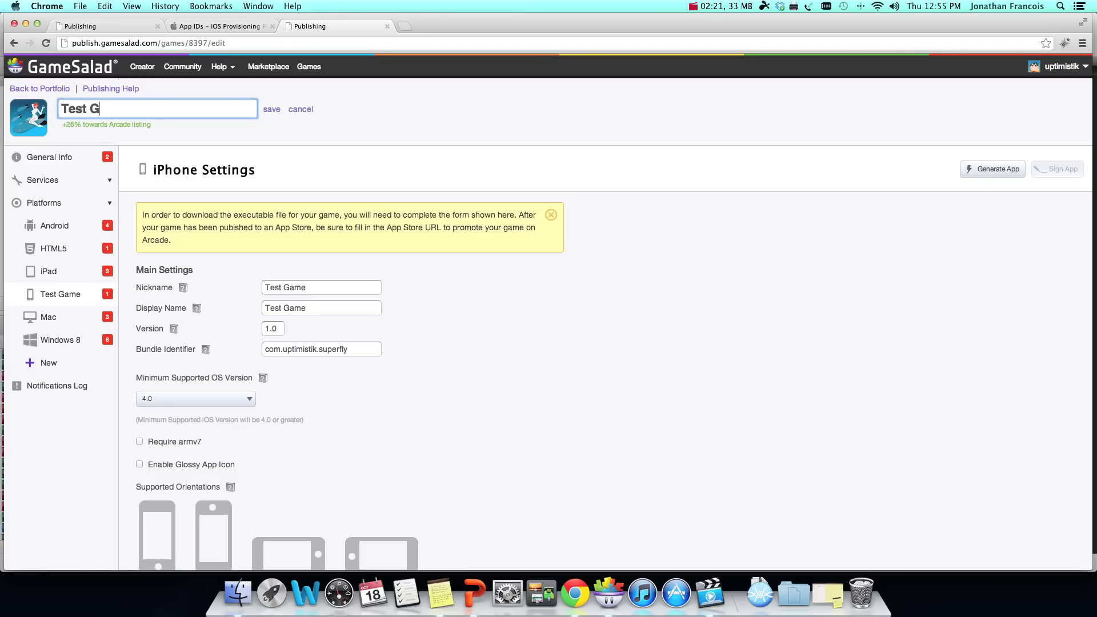
{"action": "type", "text": "ame"}
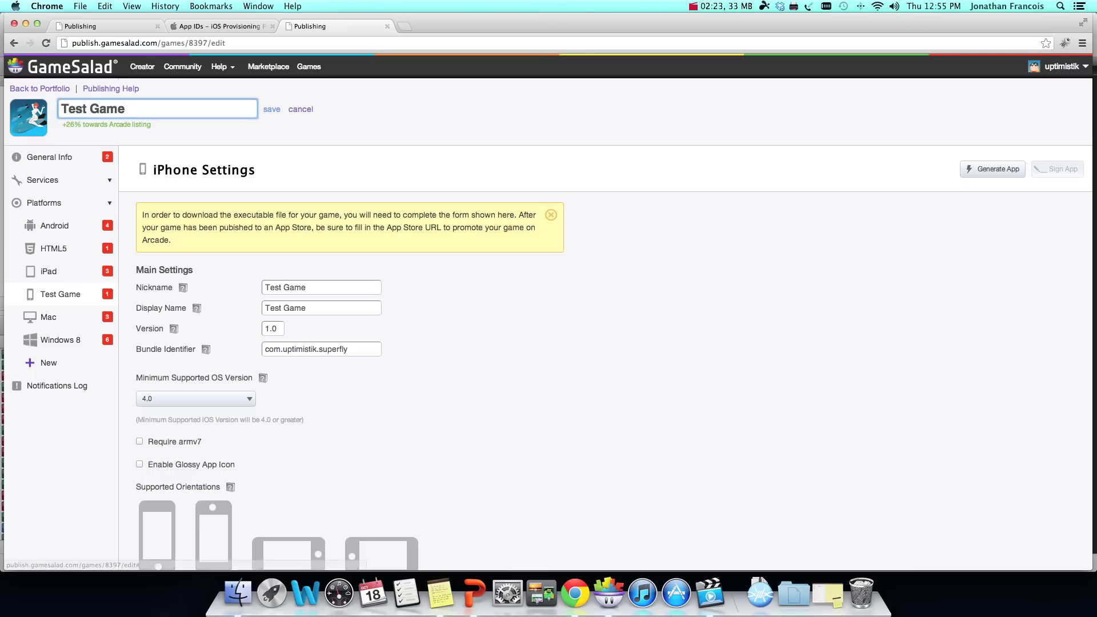
{"action": "left_click", "coordinate": [272, 109]}
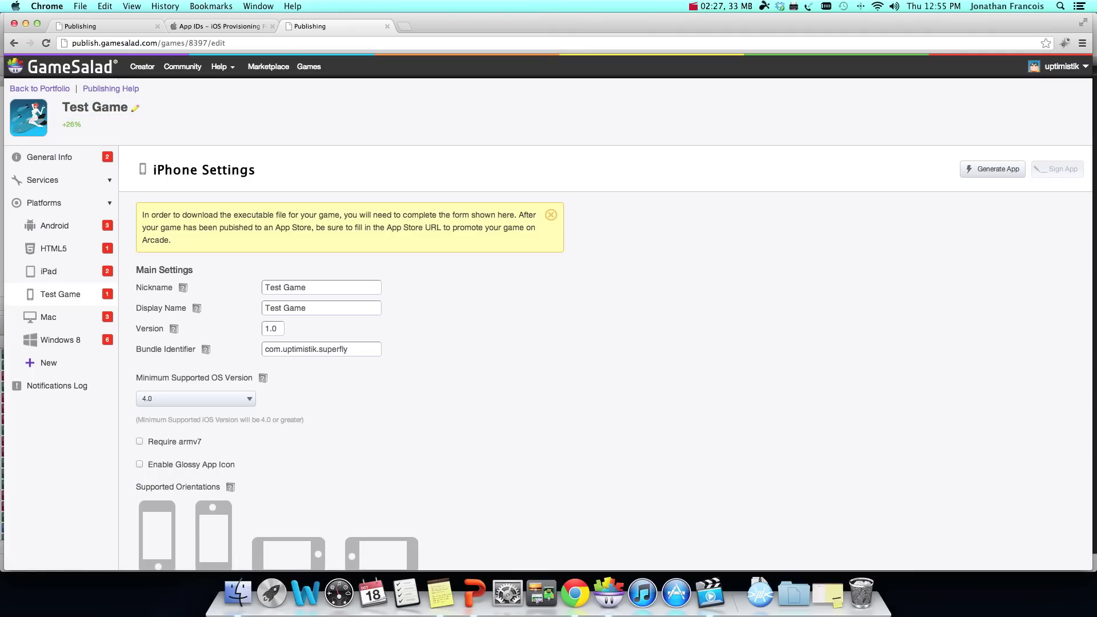
Step: Generate the iPhone build of Test Game and dismiss the queued-build alert
{"action": "left_click", "coordinate": [992, 169]}
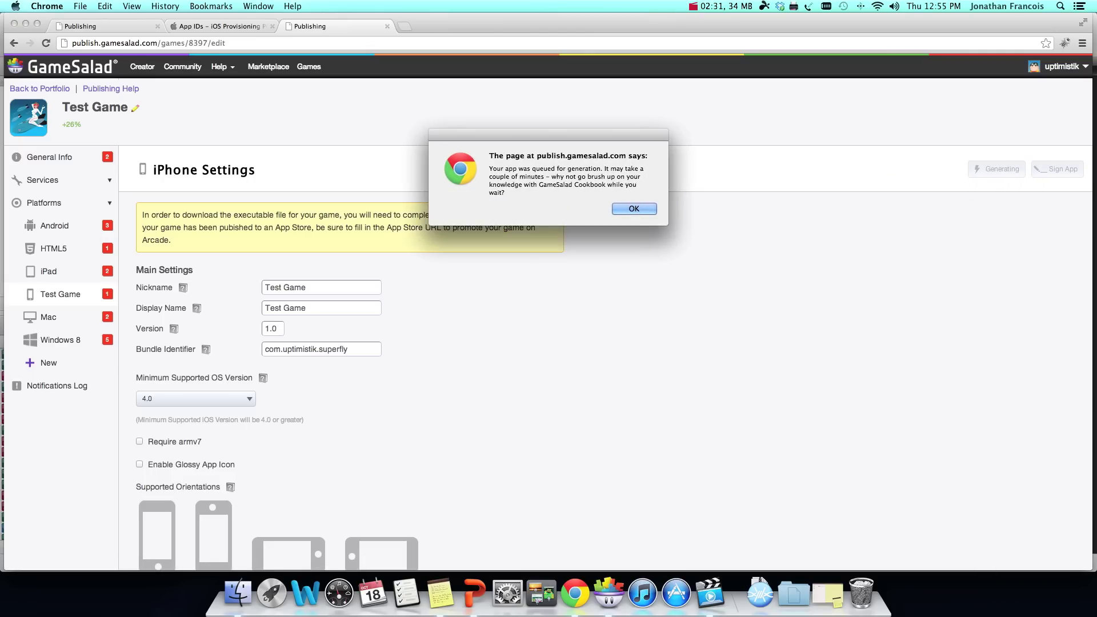
{"action": "key", "text": "Return"}
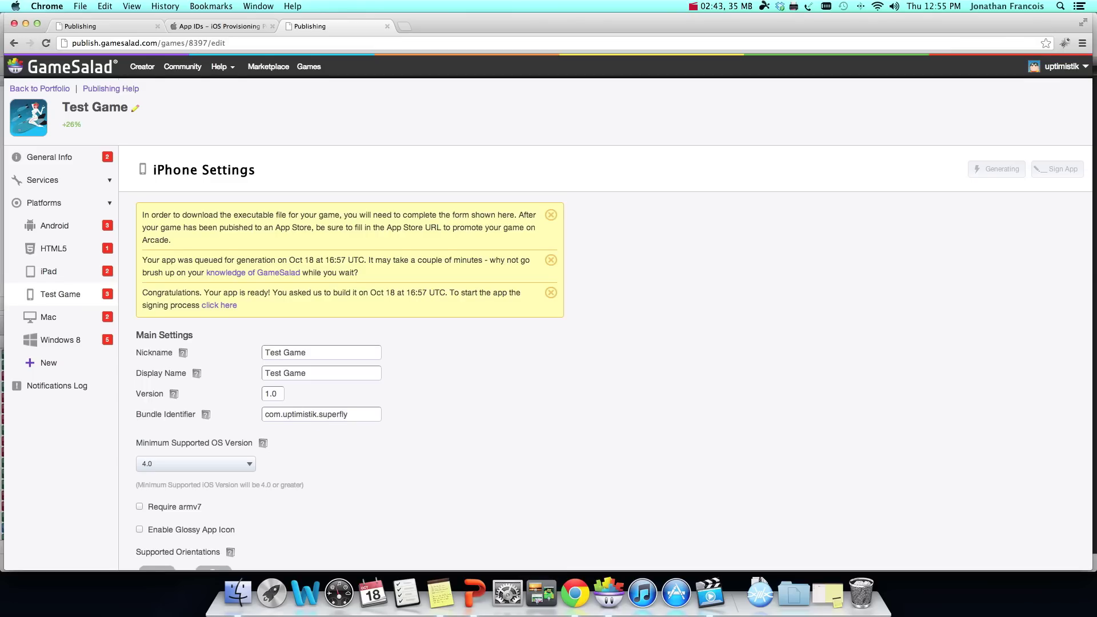
{"action": "scroll", "coordinate": [548, 309], "scroll_direction": "down", "scroll_amount": 1}
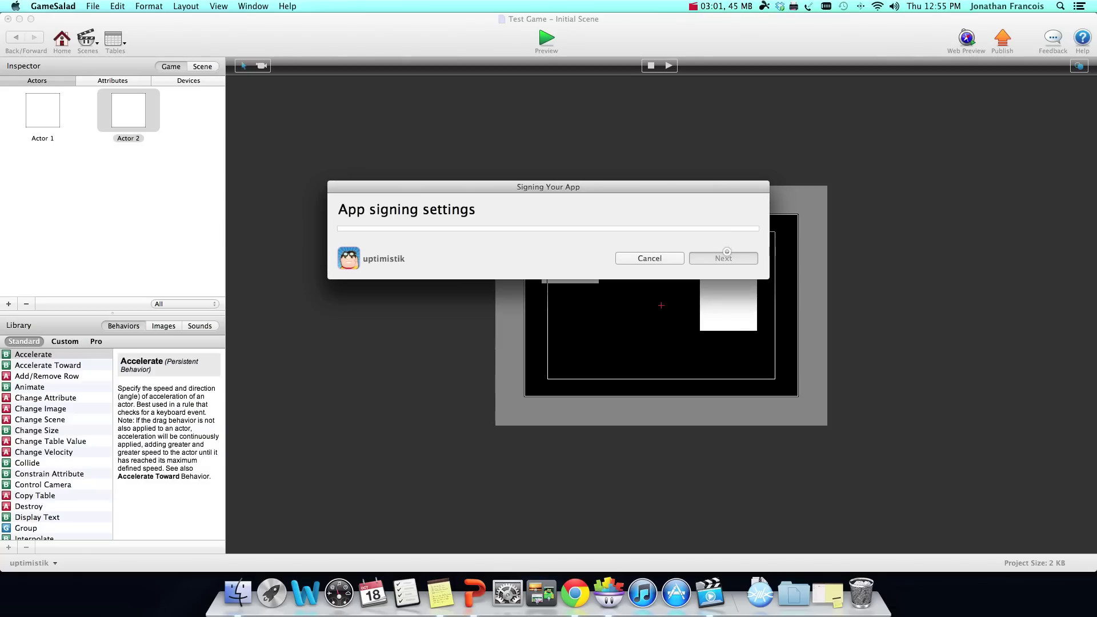
Step: Sign the app with the iOS Team Provisioning Profile and continue to the save location
{"action": "left_click", "coordinate": [417, 261]}
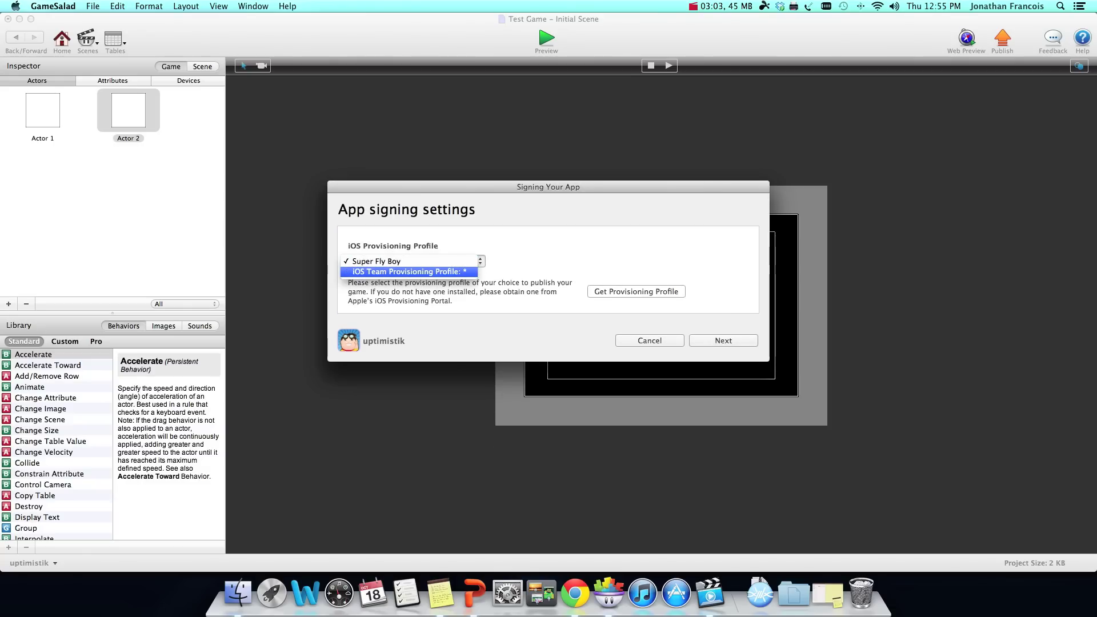
{"action": "left_click", "coordinate": [417, 276]}
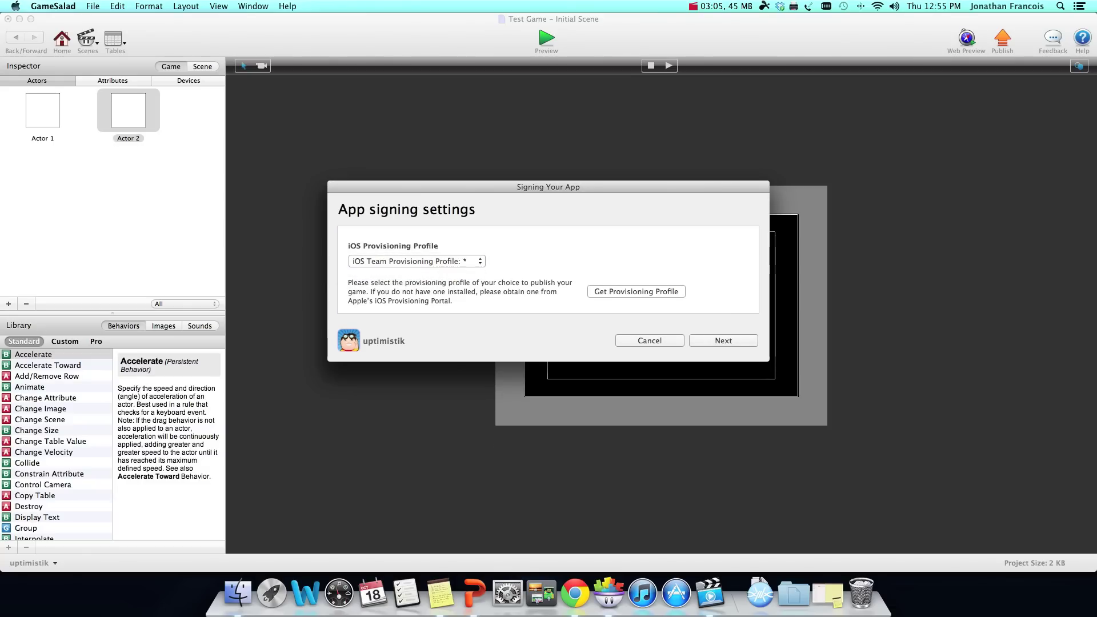
{"action": "left_click", "coordinate": [723, 340]}
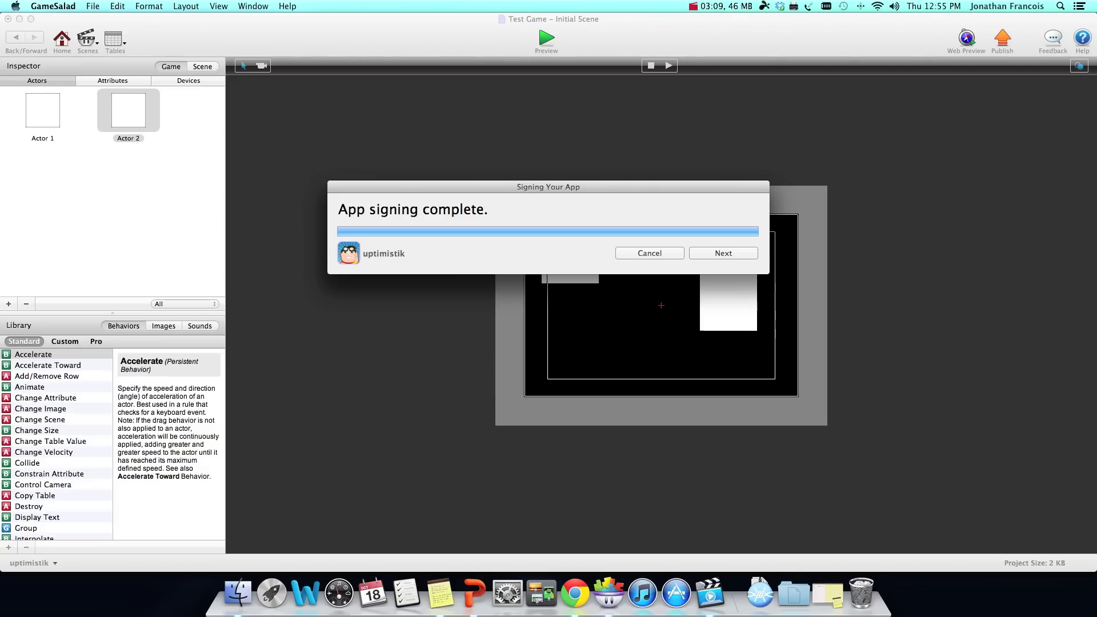
{"action": "left_click", "coordinate": [723, 253]}
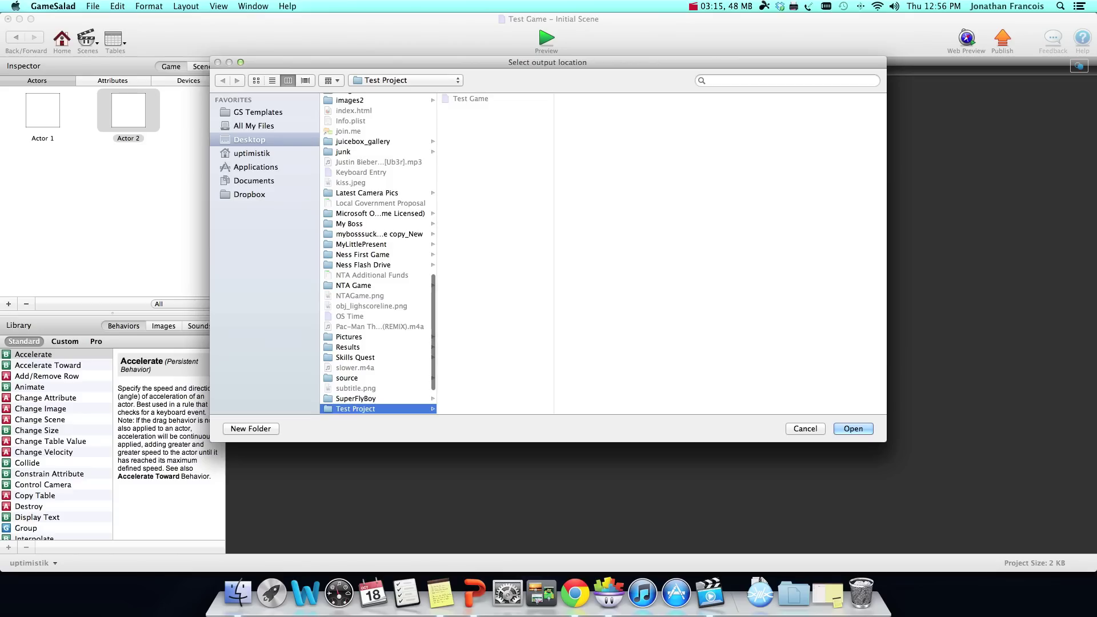
Step: Save the signed Test Game app into the Test Project folder and view it in Finder
{"action": "left_click", "coordinate": [845, 428]}
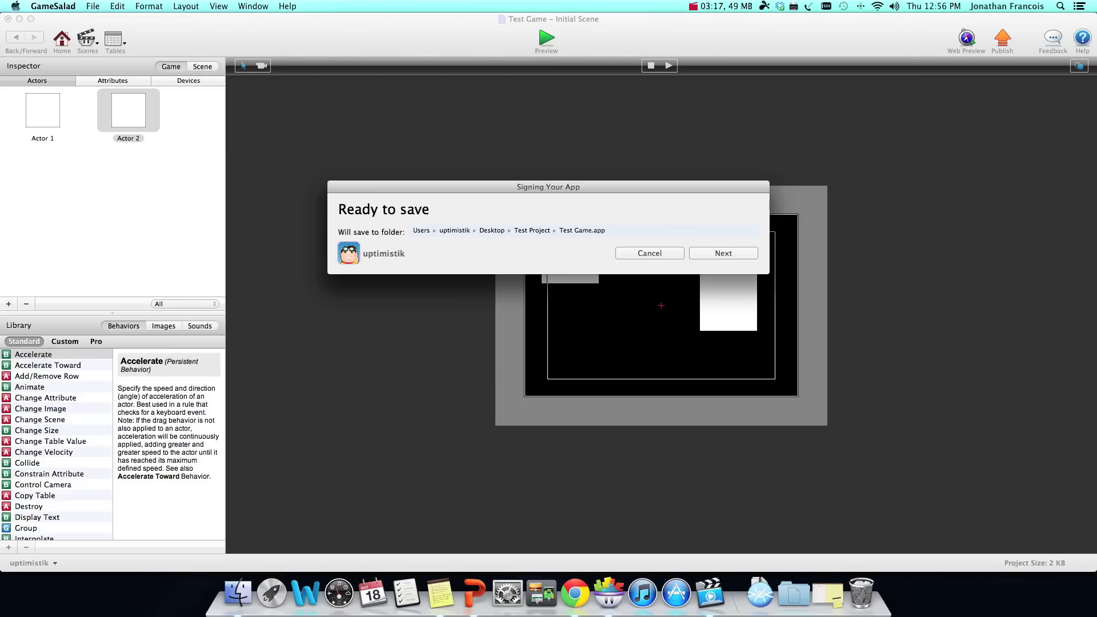
{"action": "left_click", "coordinate": [722, 253]}
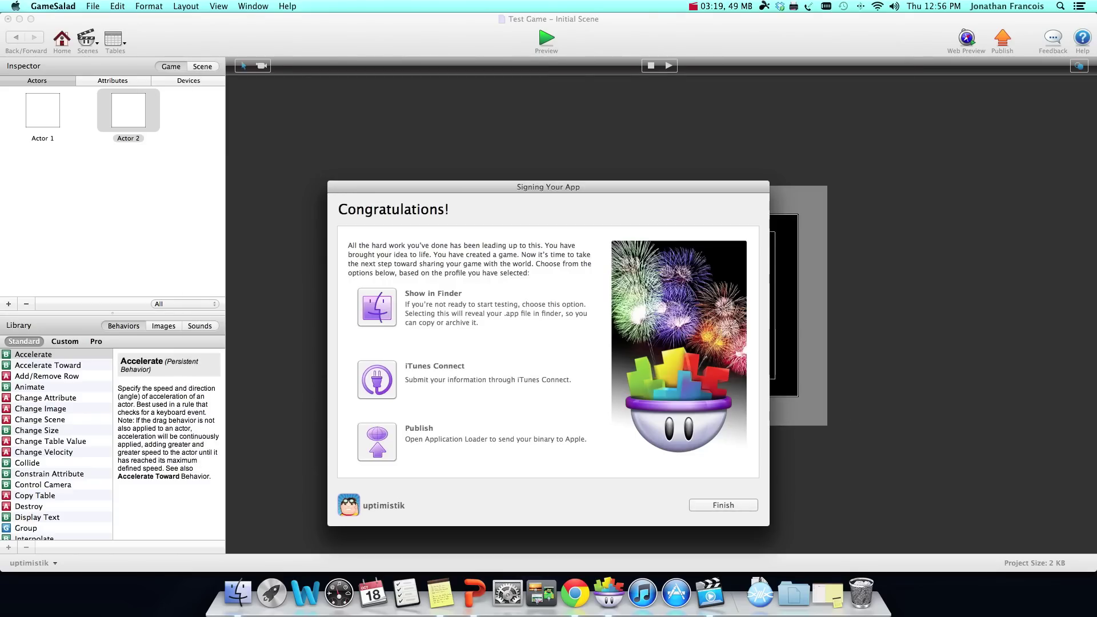
{"action": "key", "text": "XF86AudioMute"}
{"action": "left_click", "coordinate": [376, 306]}
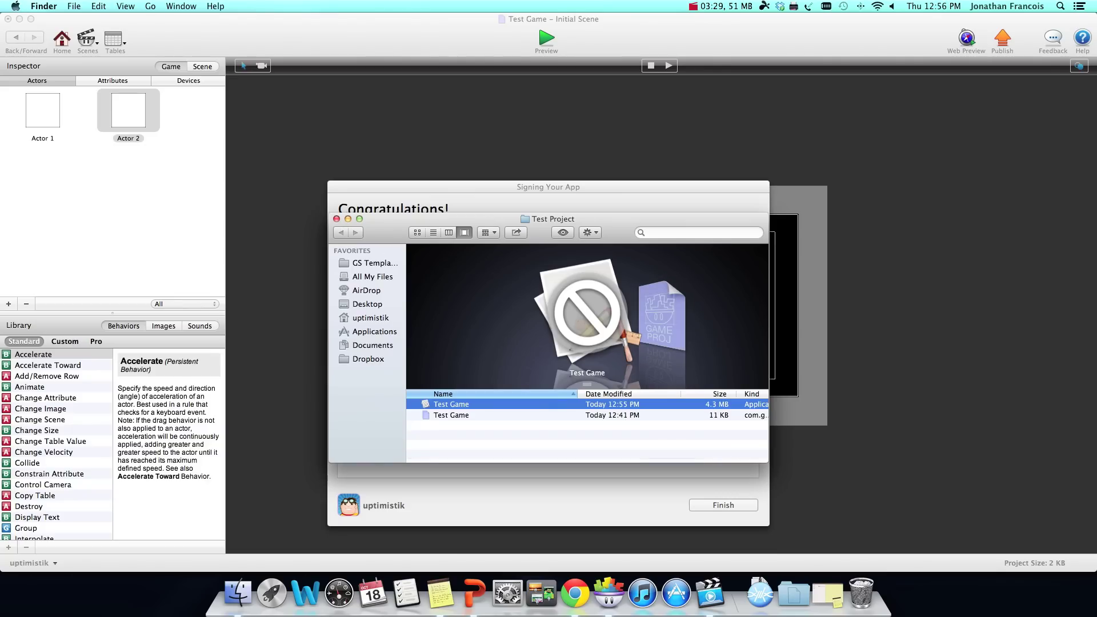
{"action": "left_click", "coordinate": [723, 505]}
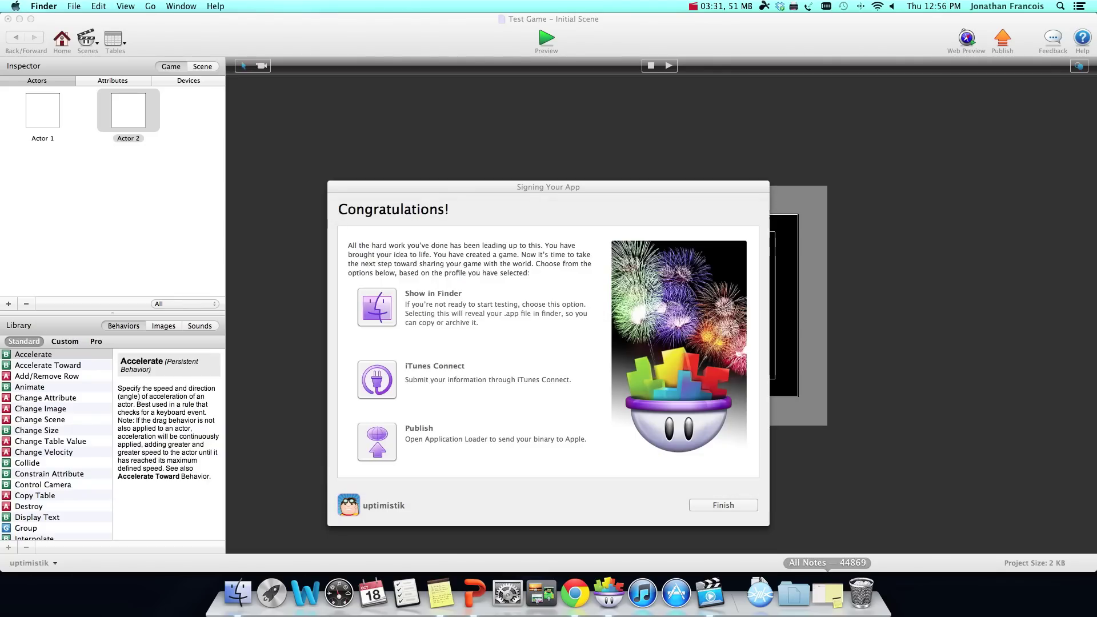
Step: Open Test Game's Android settings and set the nickname to Test Game
{"action": "left_click", "coordinate": [723, 505]}
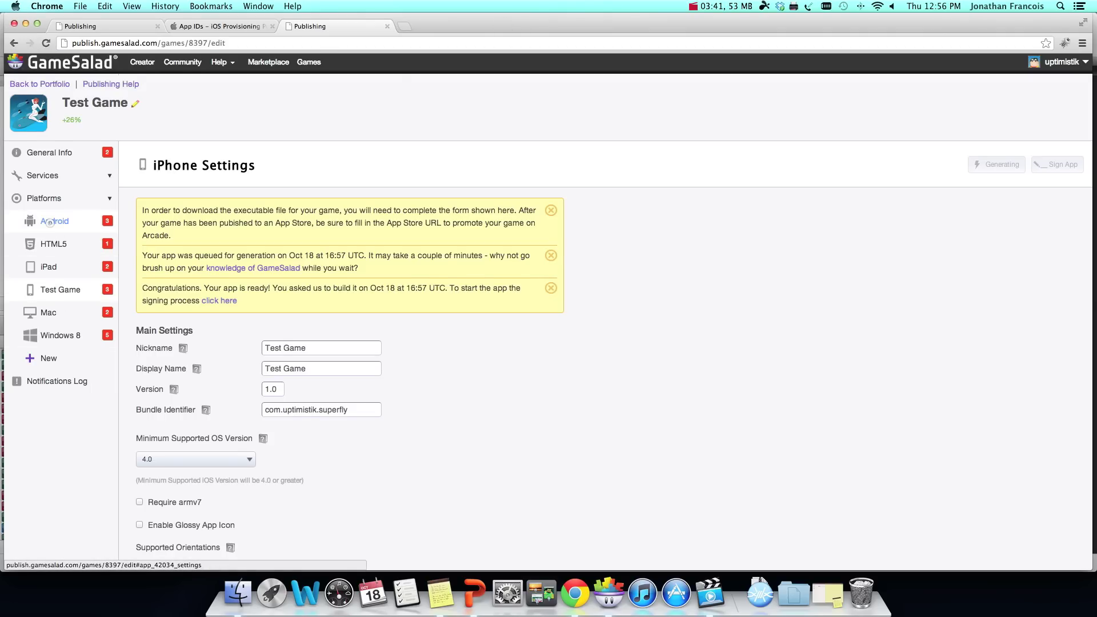
{"action": "left_click", "coordinate": [52, 222]}
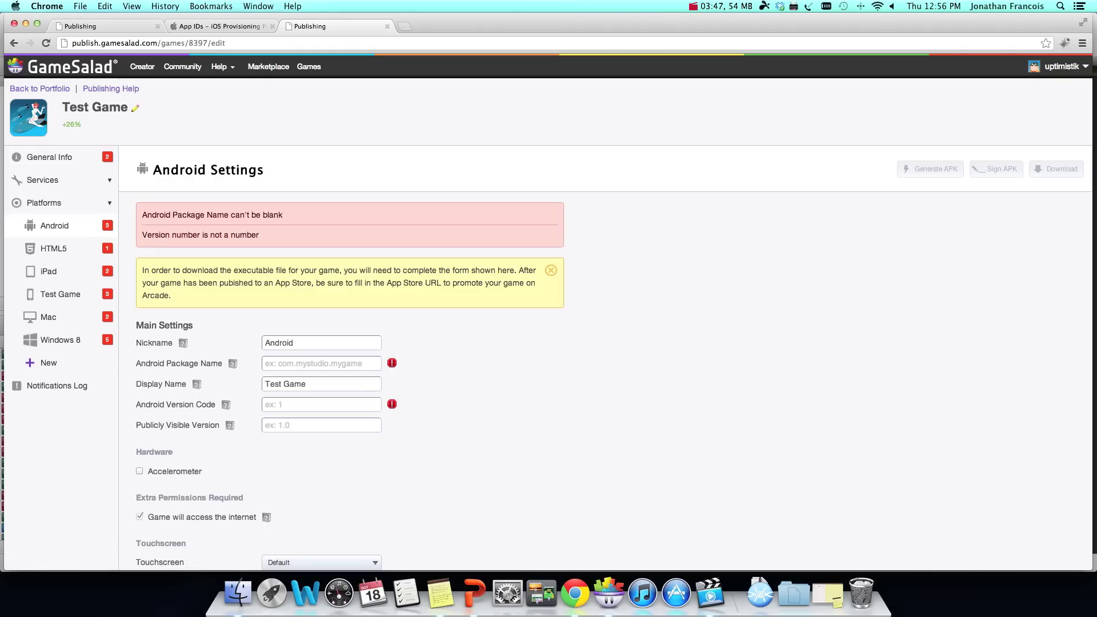
{"action": "key", "text": "Tab"}
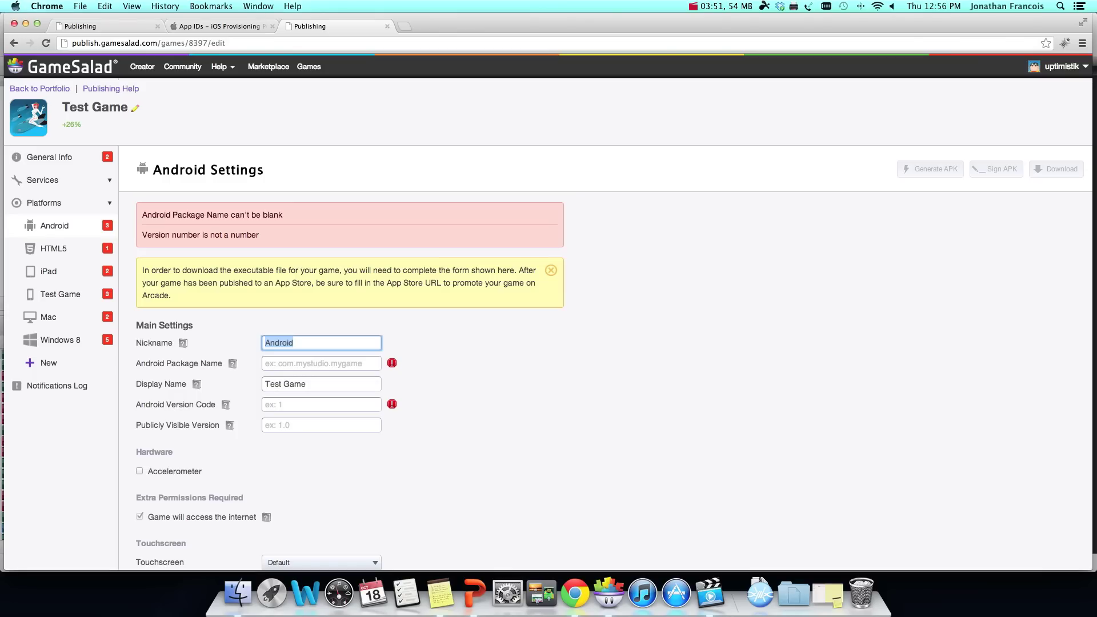
{"action": "type", "text": "Test Game"}
{"action": "key", "text": "Tab"}
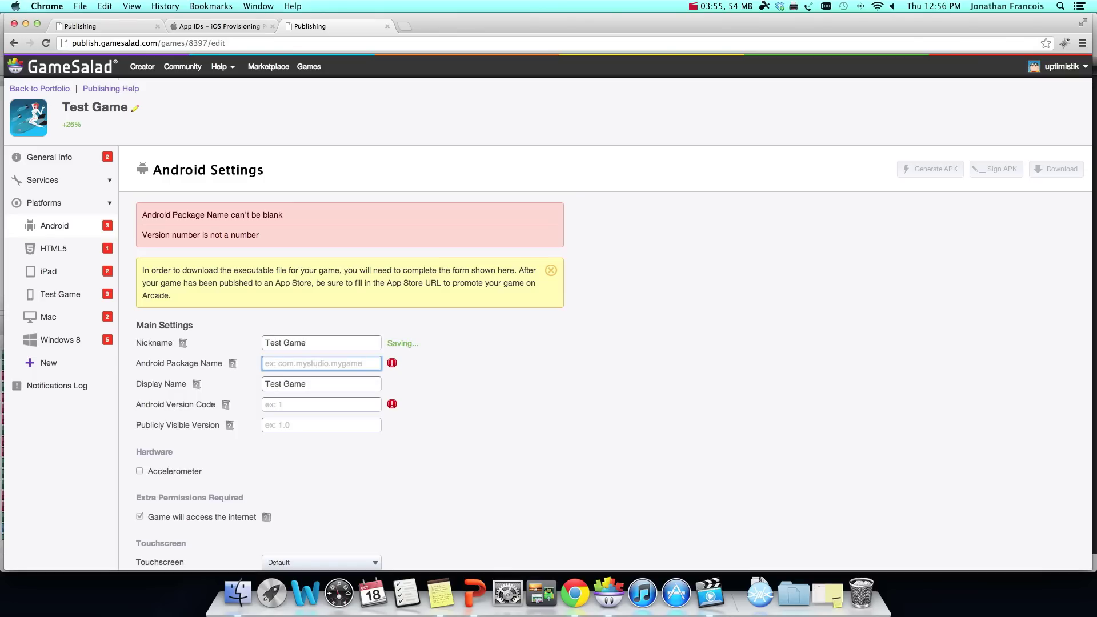
Step: Enter package name com.uptimistik.superfly, version code 1 and visible version 1.0
{"action": "type", "text": "com."}
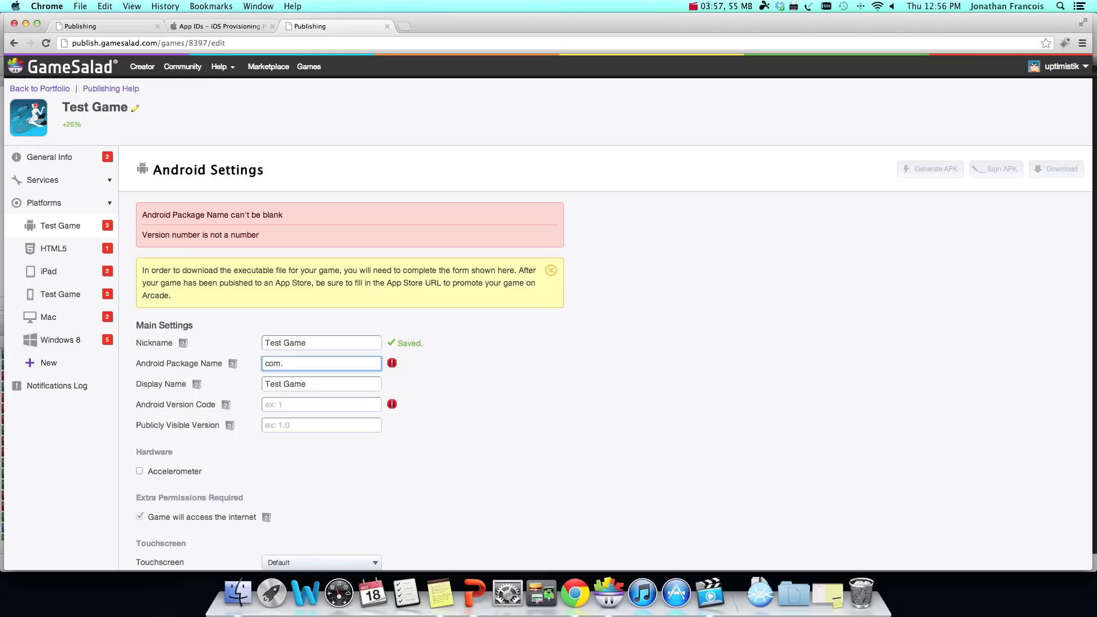
{"action": "type", "text": "uptimistik.superfluy"}
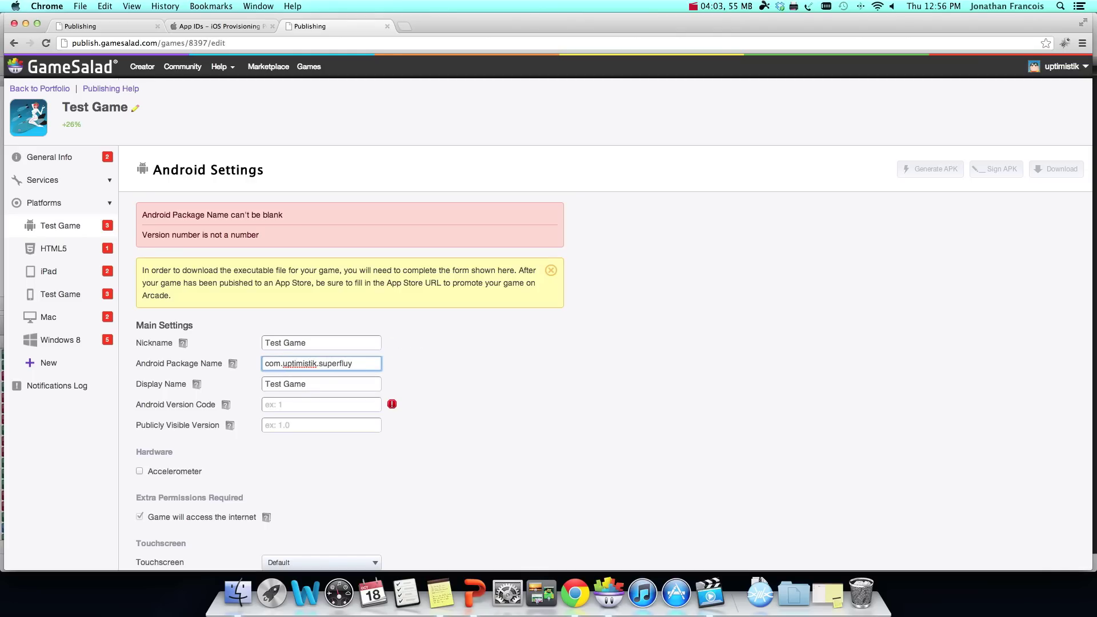
{"action": "key", "text": "BackSpace"}
{"action": "key", "text": "BackSpace"}
{"action": "type", "text": "y"}
{"action": "key", "text": "Tab"}
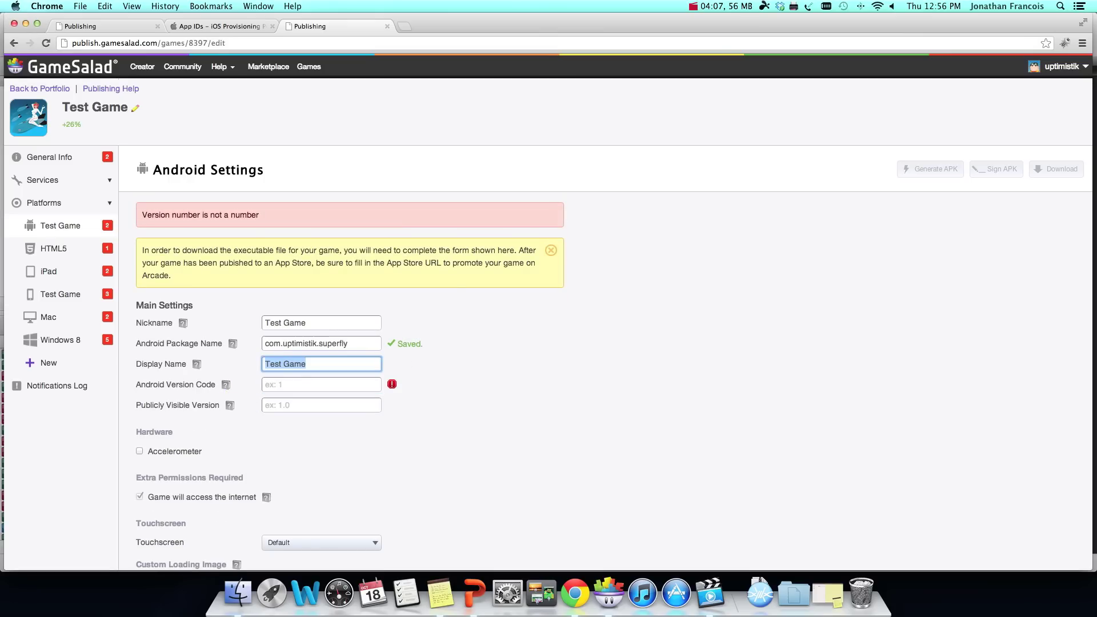
{"action": "key", "text": "Tab"}
{"action": "type", "text": "1"}
{"action": "key", "text": "Tab"}
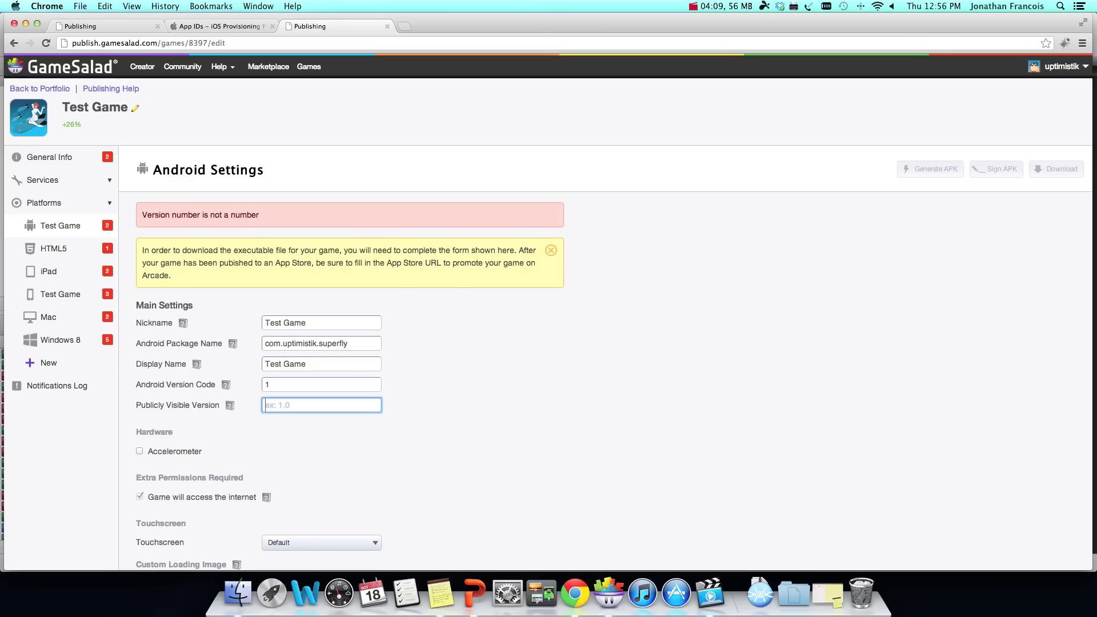
{"action": "type", "text": "1.0"}
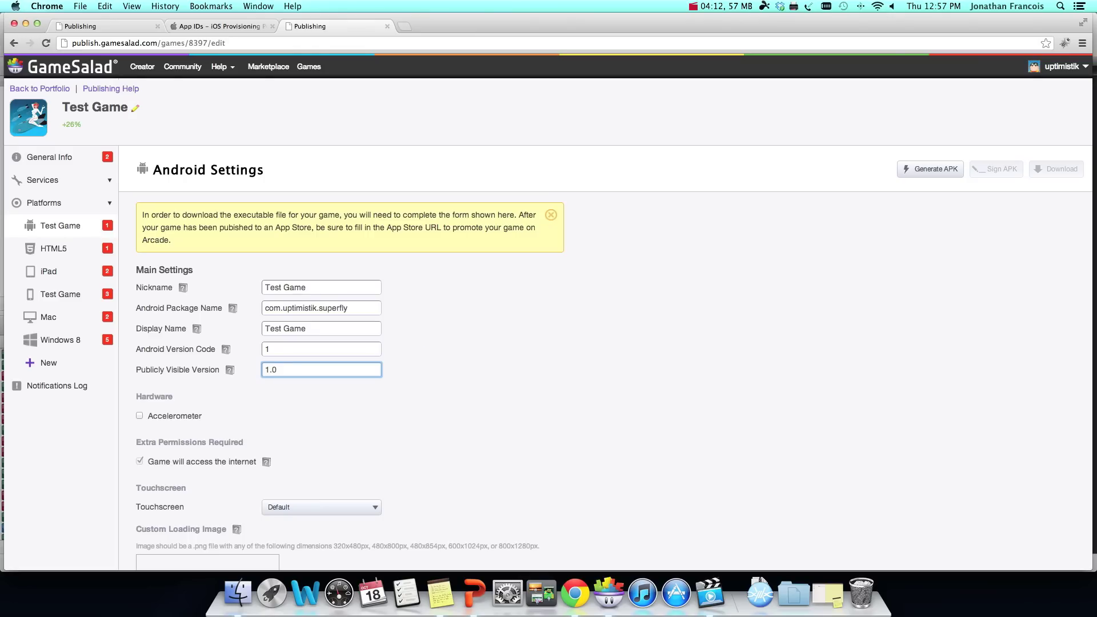
{"action": "scroll", "coordinate": [548, 312], "scroll_direction": "down", "scroll_amount": 5}
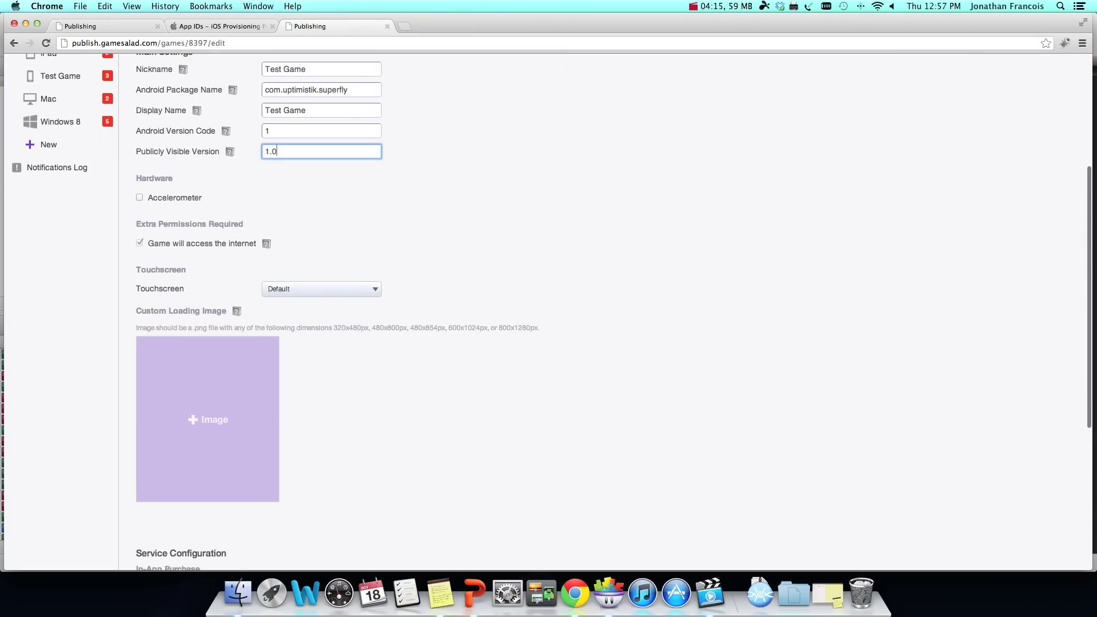
{"action": "scroll", "coordinate": [217, 439], "scroll_direction": "down", "scroll_amount": 5}
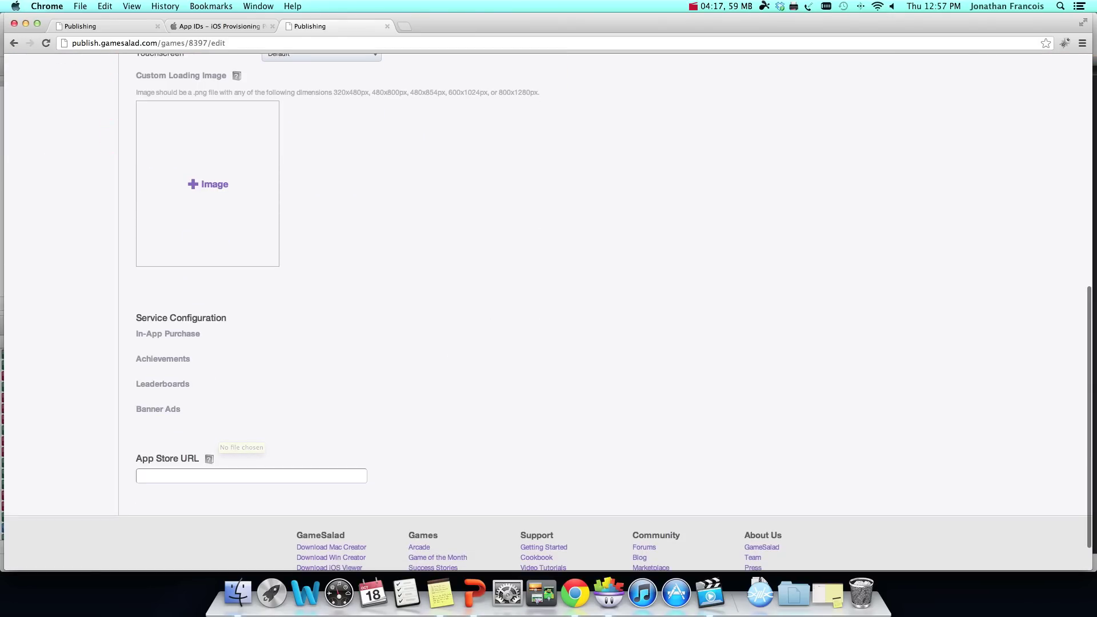
{"action": "scroll", "coordinate": [548, 309], "scroll_direction": "up", "scroll_amount": 10}
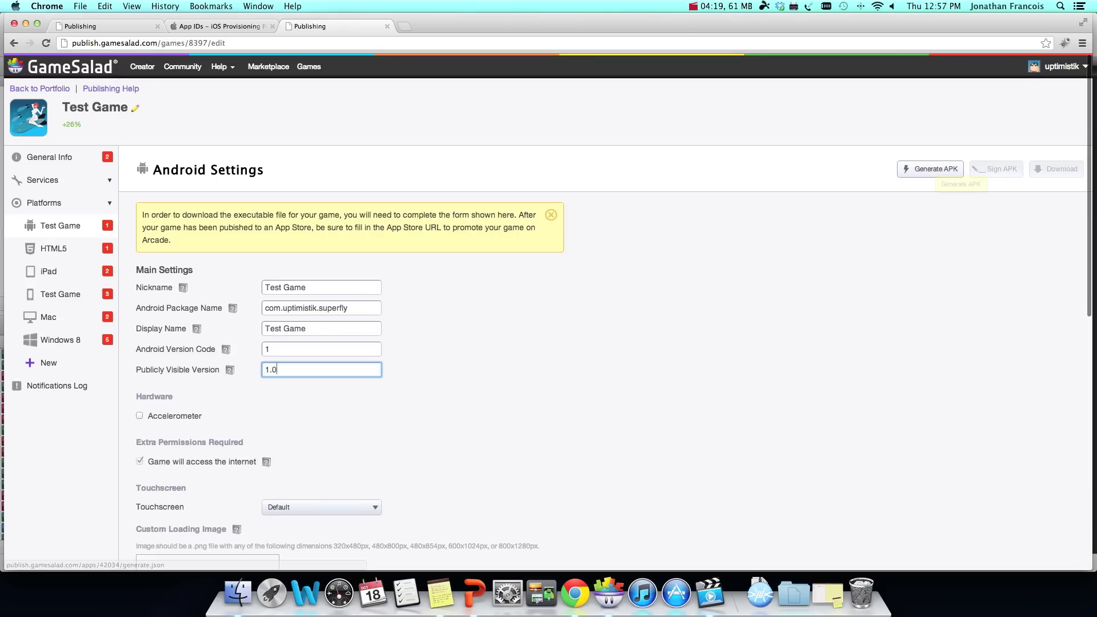
Step: Generate the Android APK, then reload and return to the Android settings once ready
{"action": "left_click", "coordinate": [937, 169]}
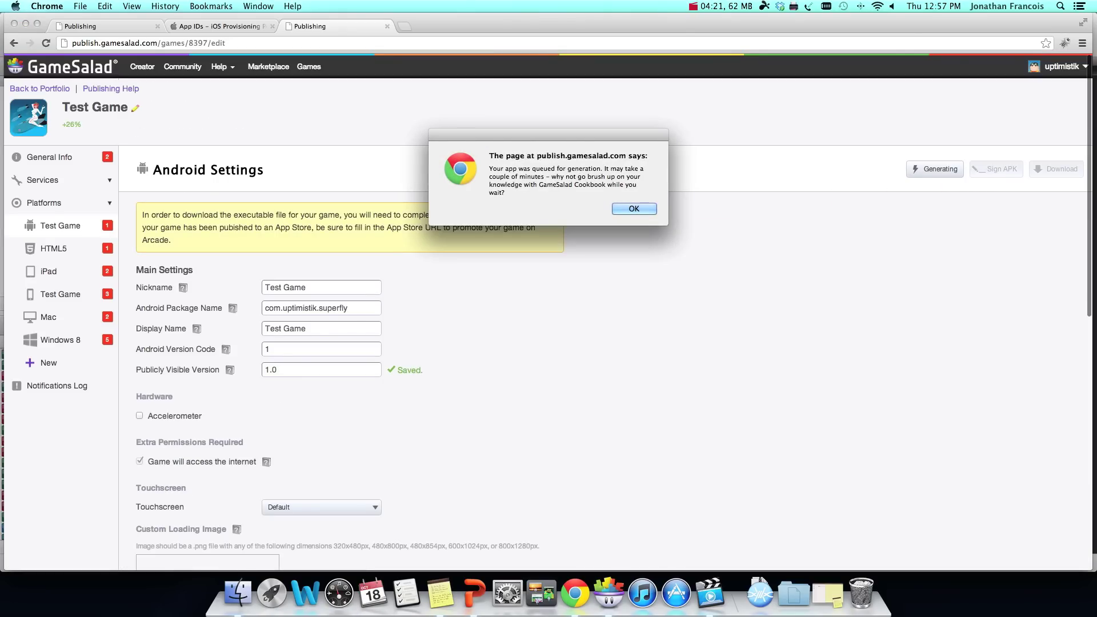
{"action": "key", "text": "Return"}
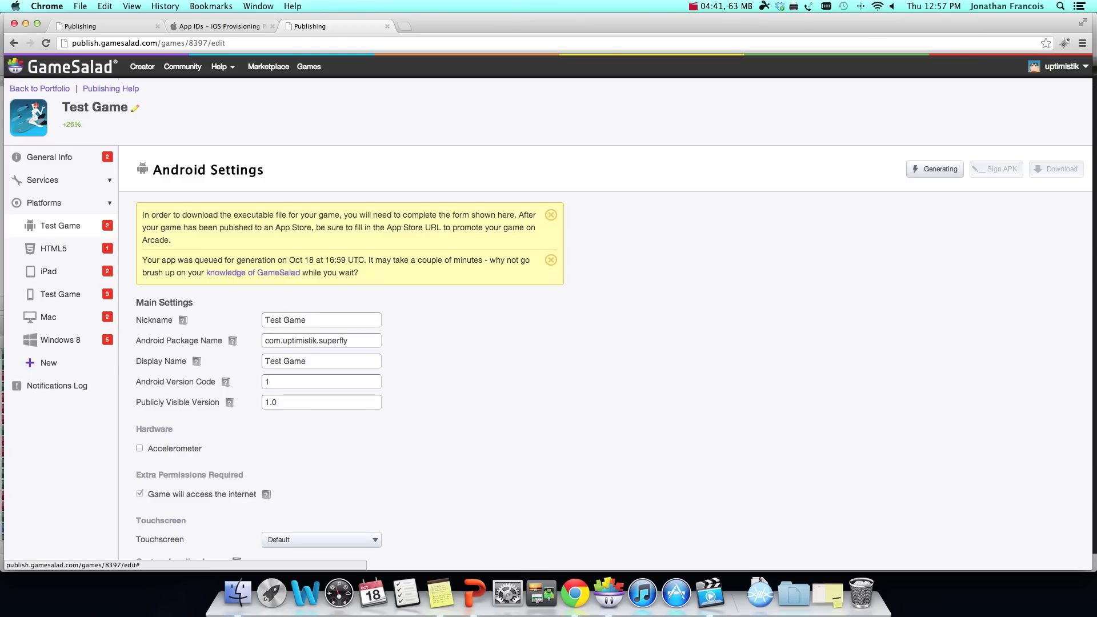
{"action": "left_click", "coordinate": [46, 42]}
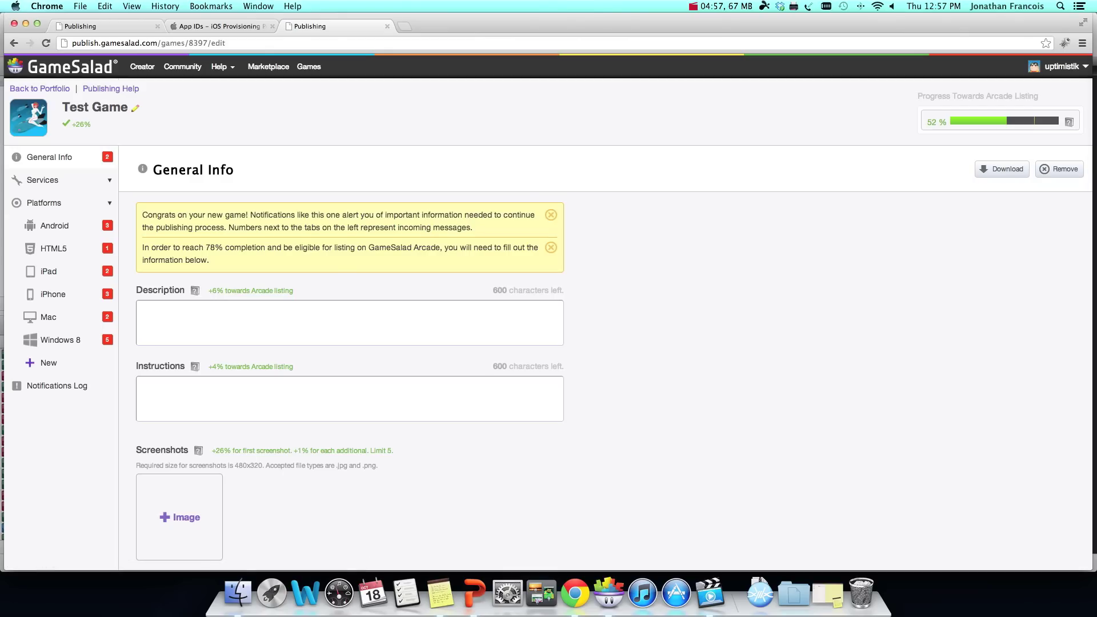
{"action": "left_click", "coordinate": [54, 225]}
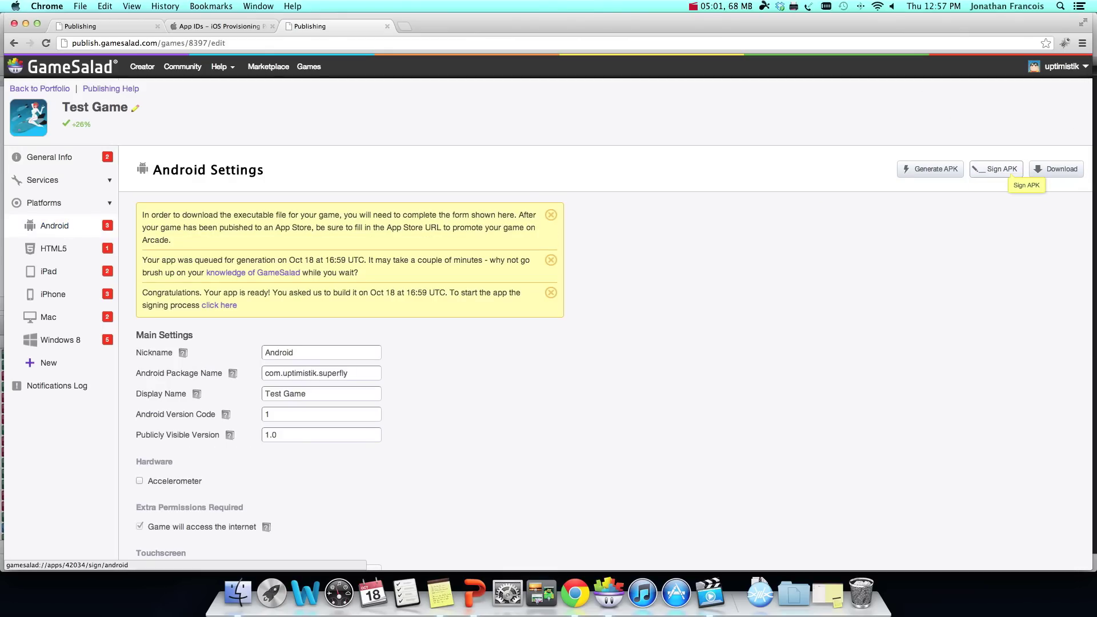
Step: Start APK signing and select the .keystore file from the home folder
{"action": "left_click", "coordinate": [1001, 169]}
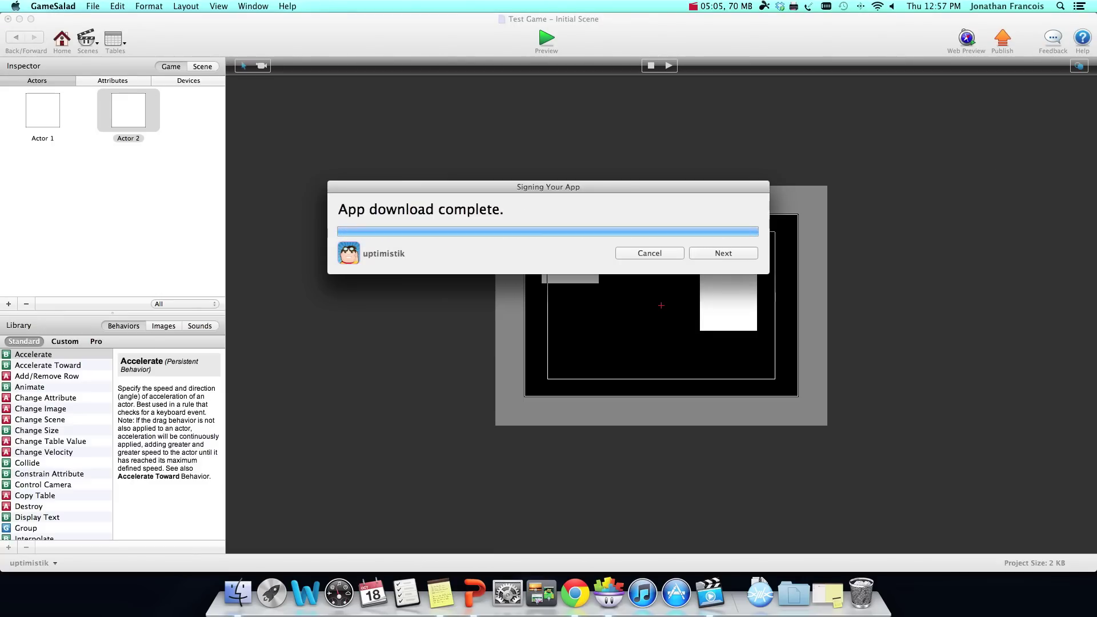
{"action": "key", "text": "Return"}
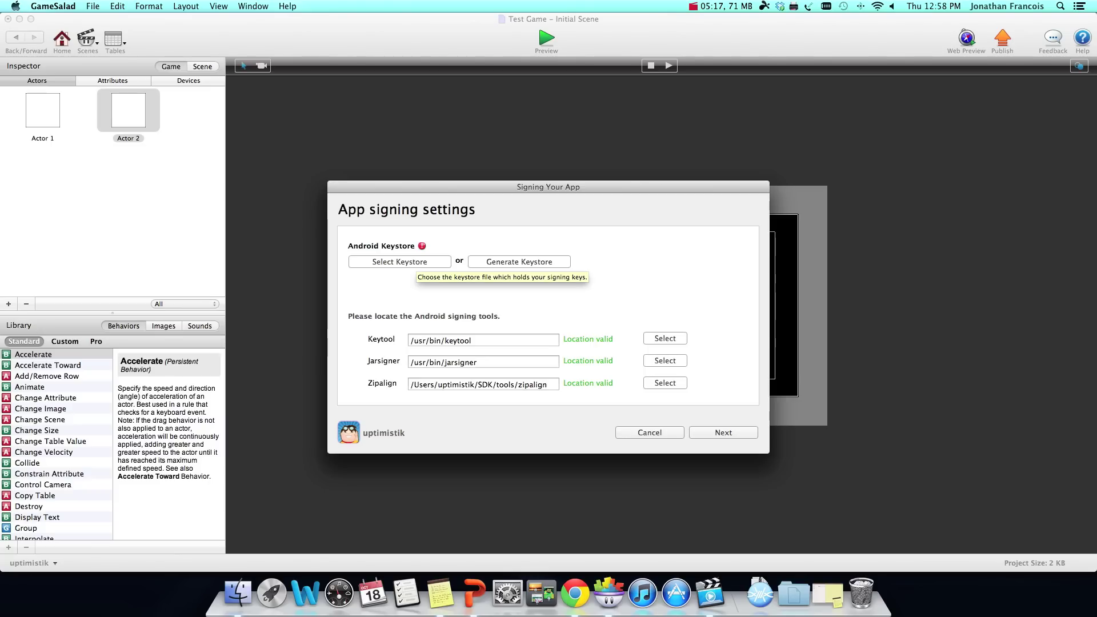
{"action": "left_click", "coordinate": [412, 261]}
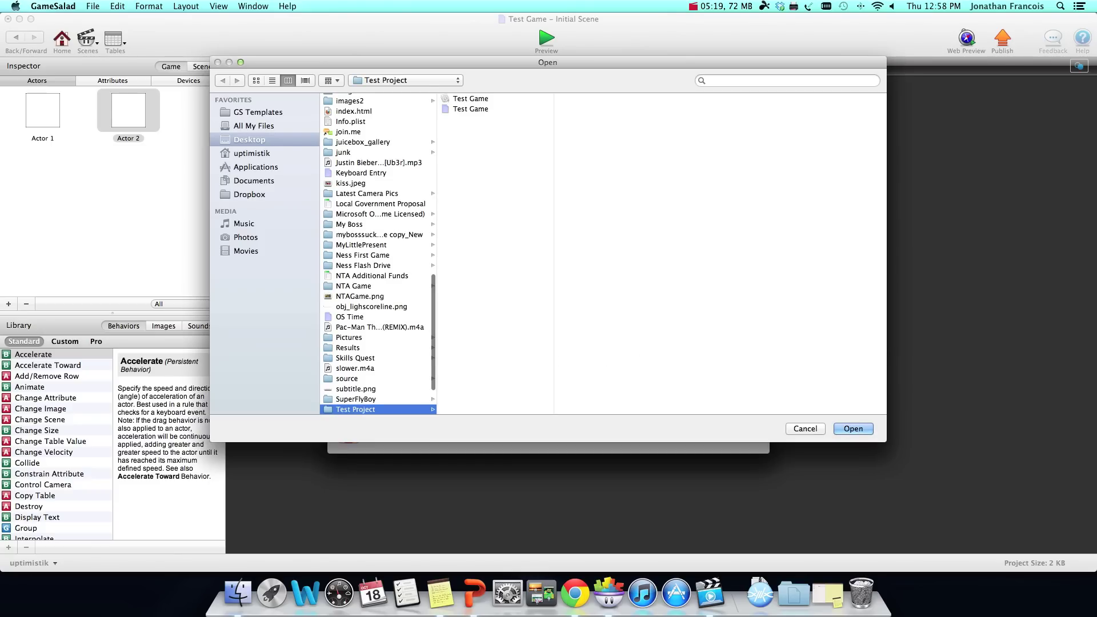
{"action": "left_click", "coordinate": [252, 153]}
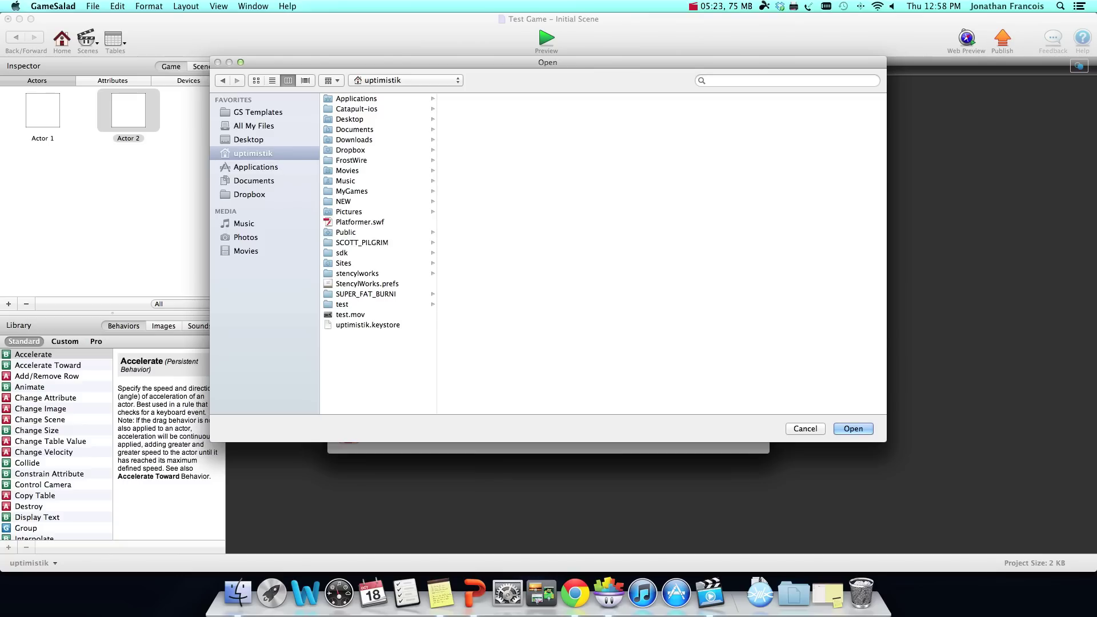
{"action": "left_click", "coordinate": [360, 324]}
{"action": "left_click", "coordinate": [854, 429]}
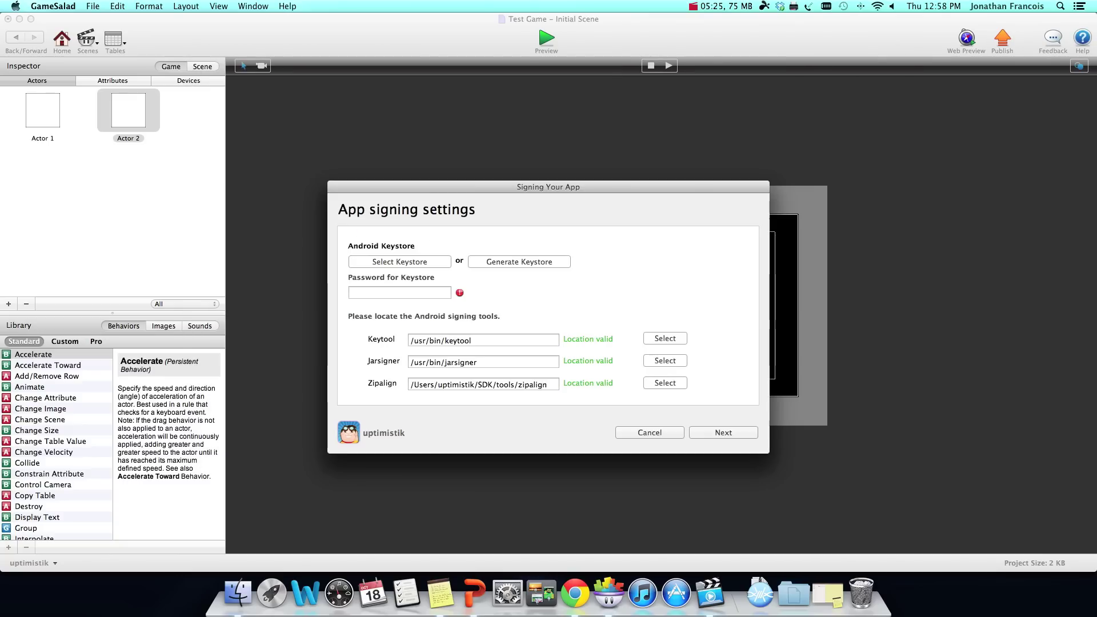
Step: Enter the keystore password and the key password to complete signing
{"action": "left_click", "coordinate": [385, 292]}
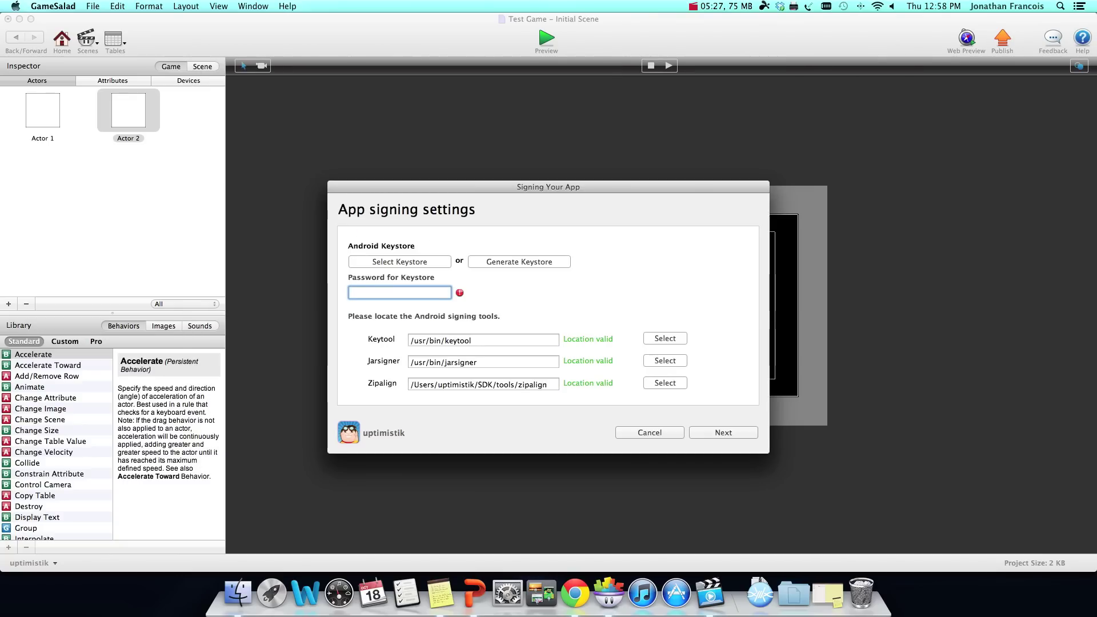
{"action": "type", "text": "••••••••"}
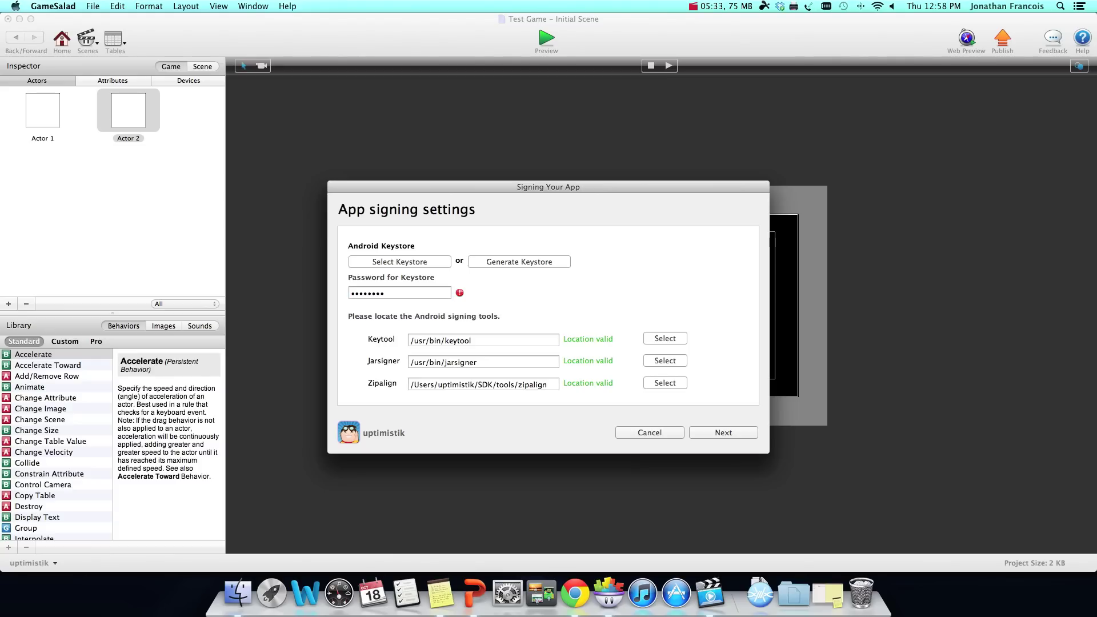
{"action": "key", "text": "super+a"}
{"action": "type", "text": "••••••••"}
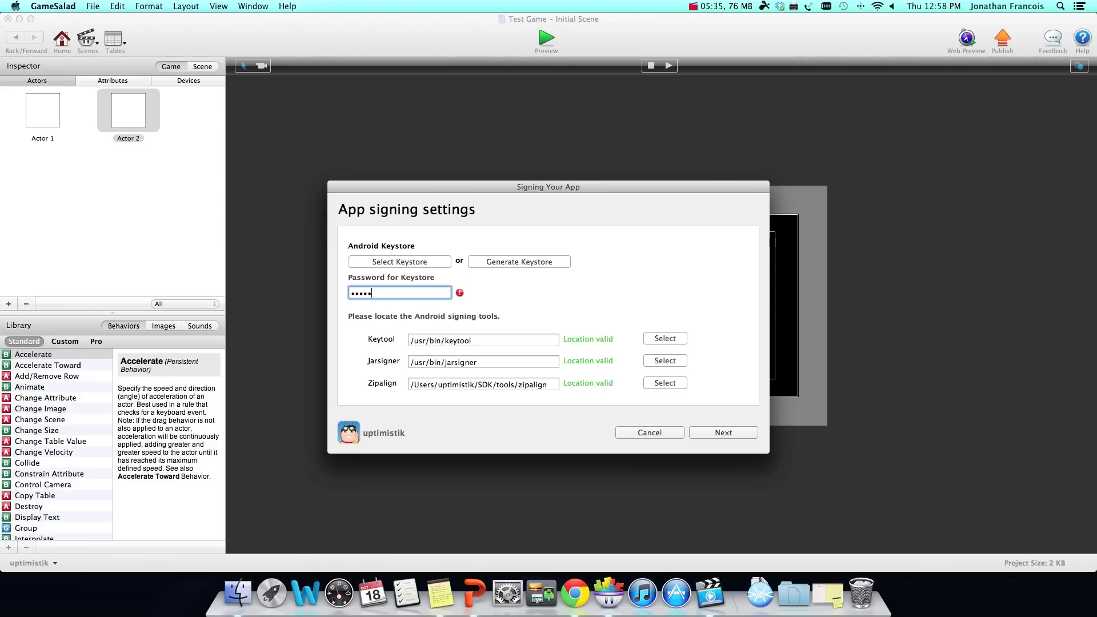
{"action": "key", "text": "Return"}
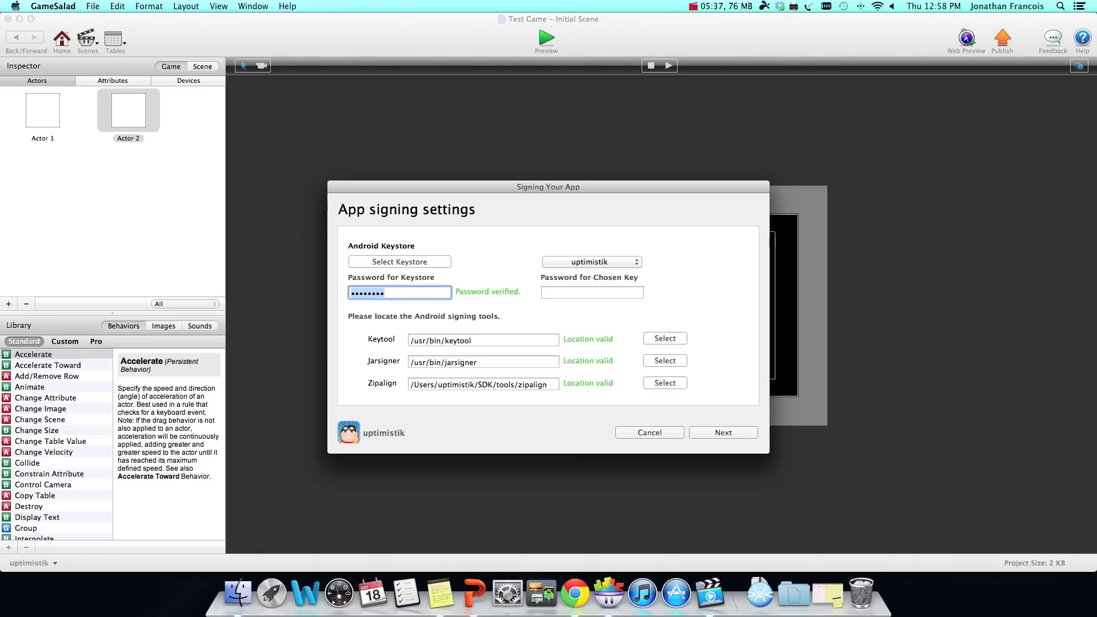
{"action": "left_click", "coordinate": [592, 292]}
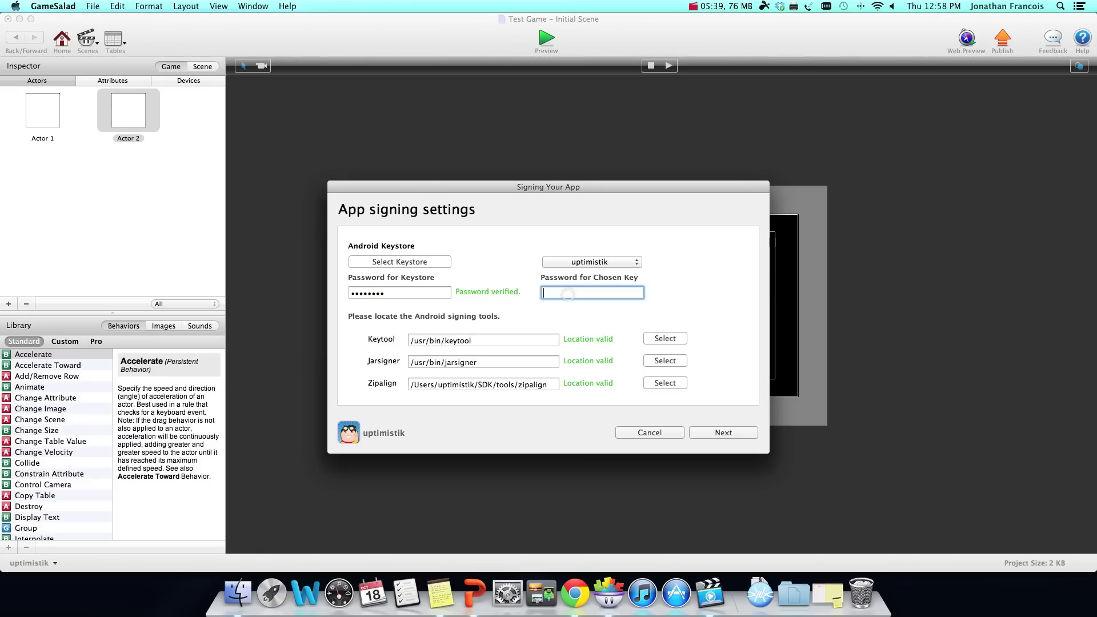
{"action": "type", "text": "••••••••"}
{"action": "key", "text": "Return"}
{"action": "key", "text": "Return"}
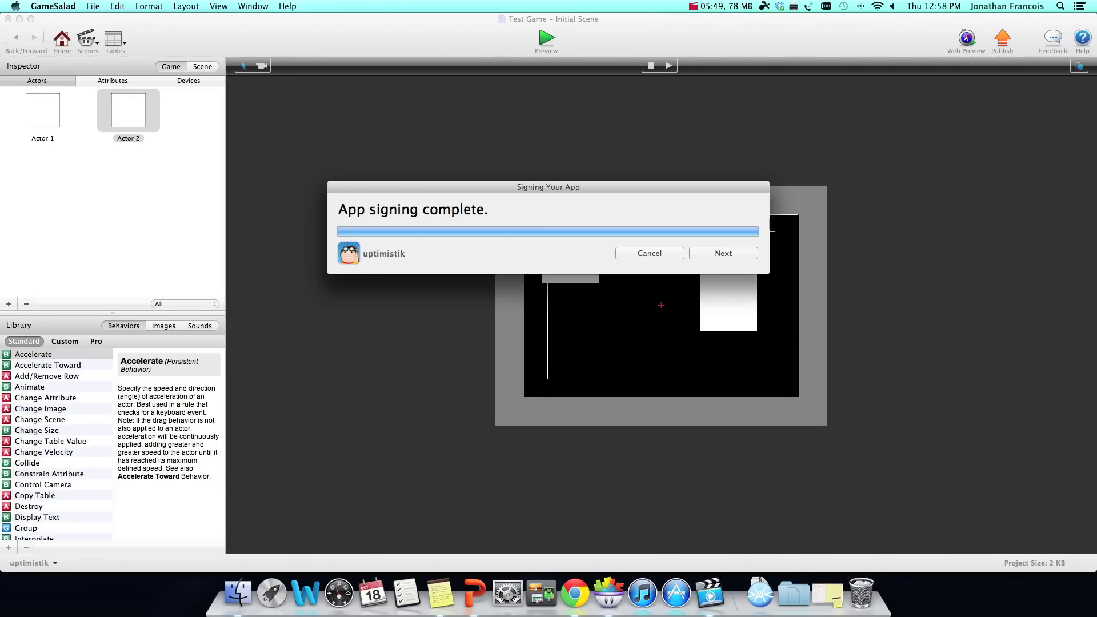
Step: Save the signed Test_Game.apk into the Desktop's Test Project folder
{"action": "key", "text": "Return"}
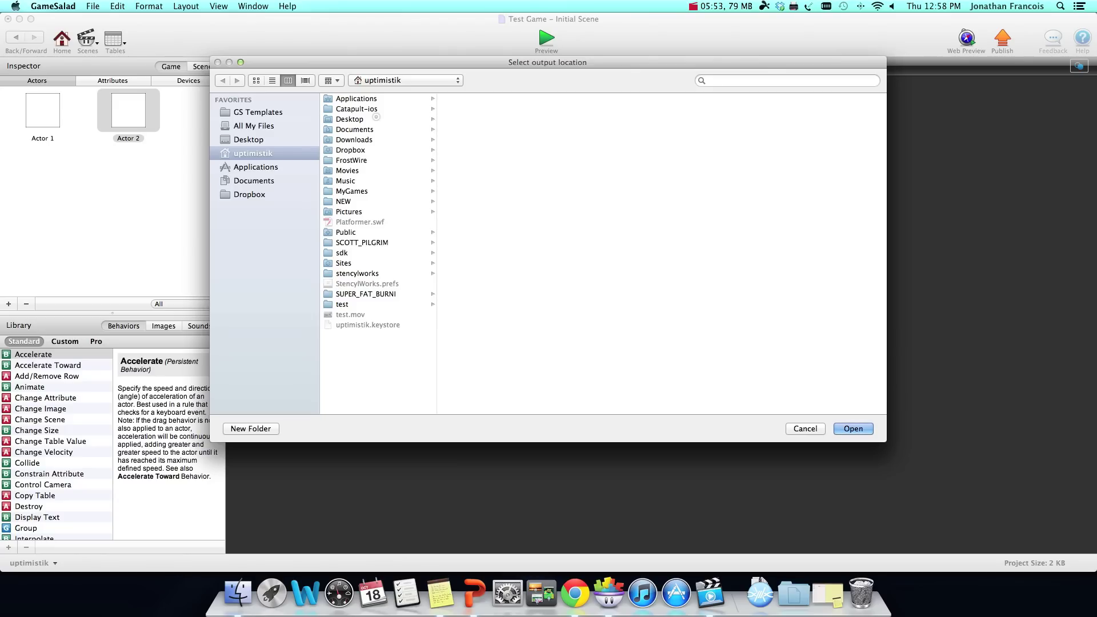
{"action": "left_click", "coordinate": [376, 118]}
{"action": "scroll", "coordinate": [494, 254], "scroll_direction": "down", "scroll_amount": 10}
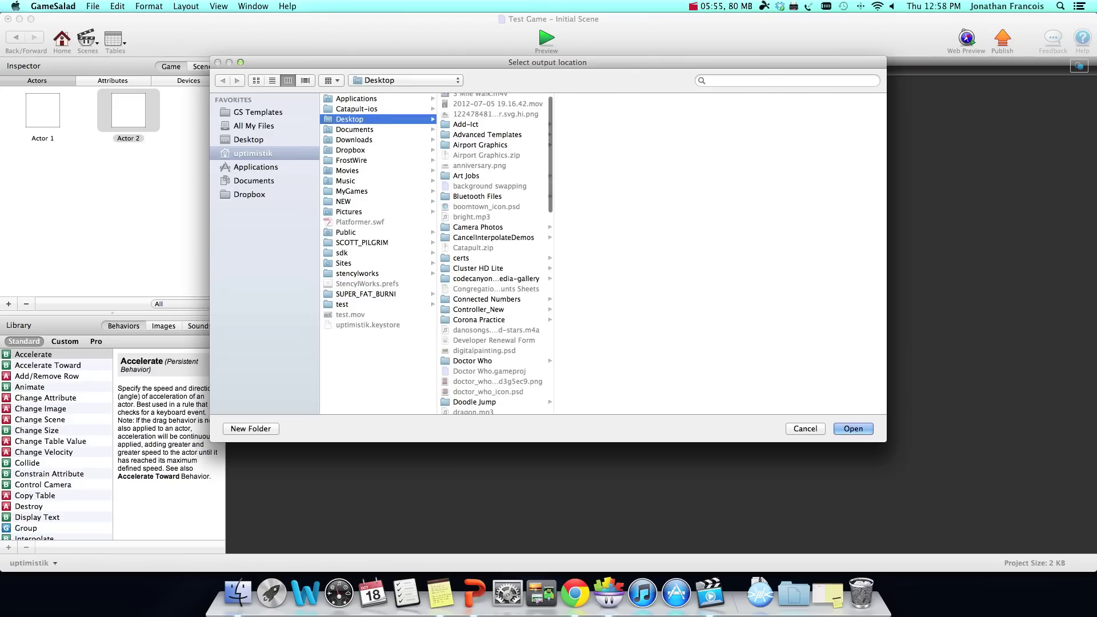
{"action": "left_click", "coordinate": [472, 347]}
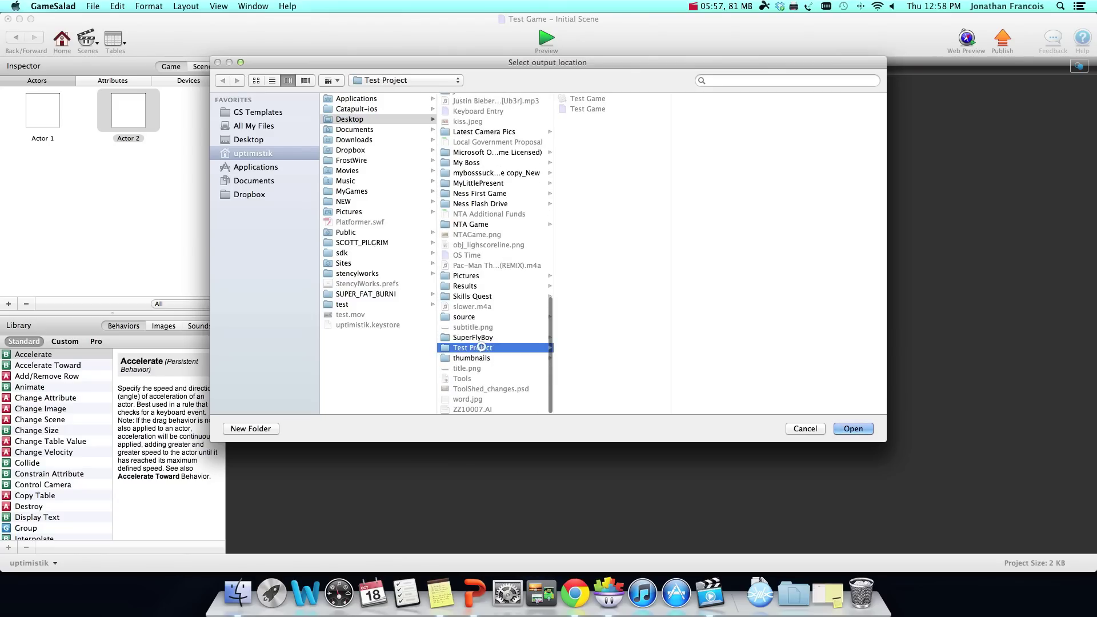
{"action": "left_click", "coordinate": [853, 428]}
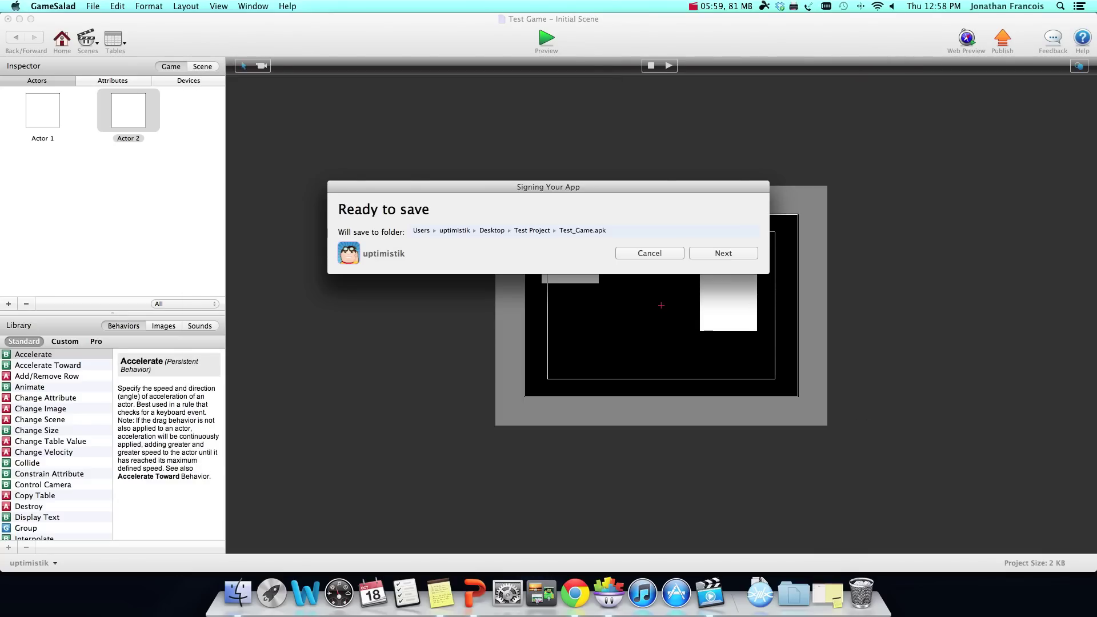
{"action": "left_click", "coordinate": [711, 247]}
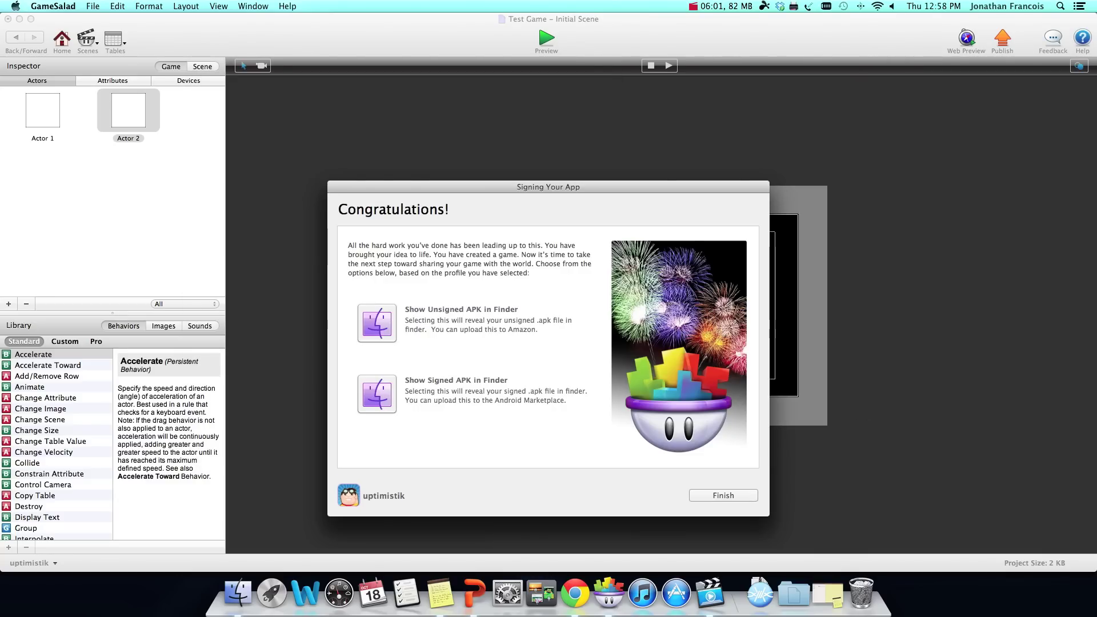
Step: Check Test_Game.apk in Finder, then finish and close the signing wizard
{"action": "left_click", "coordinate": [378, 314]}
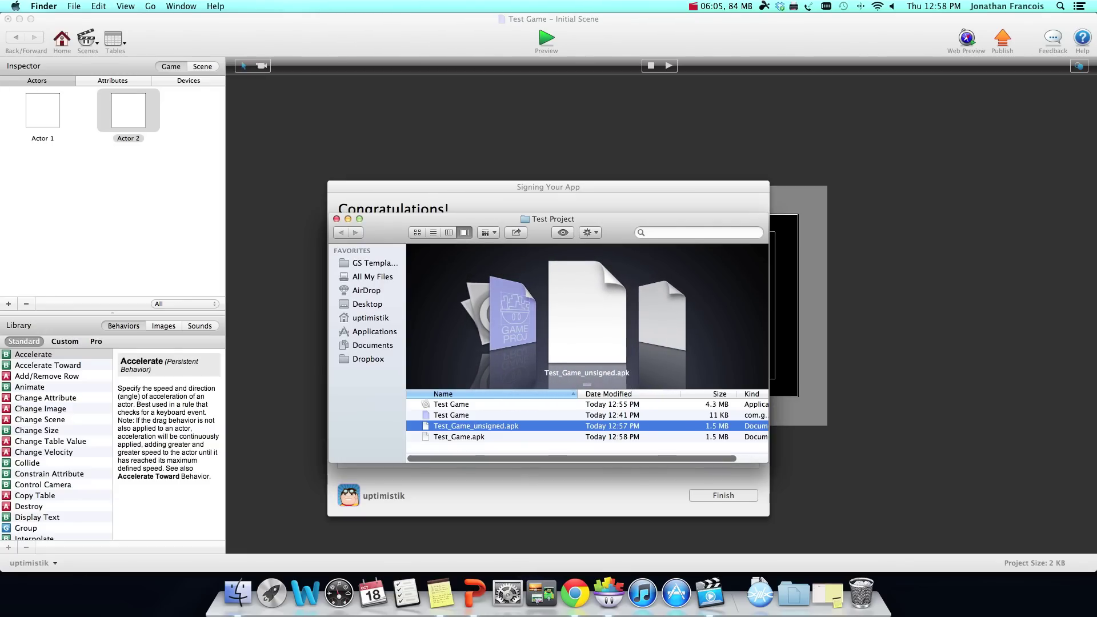
{"action": "left_click", "coordinate": [458, 437]}
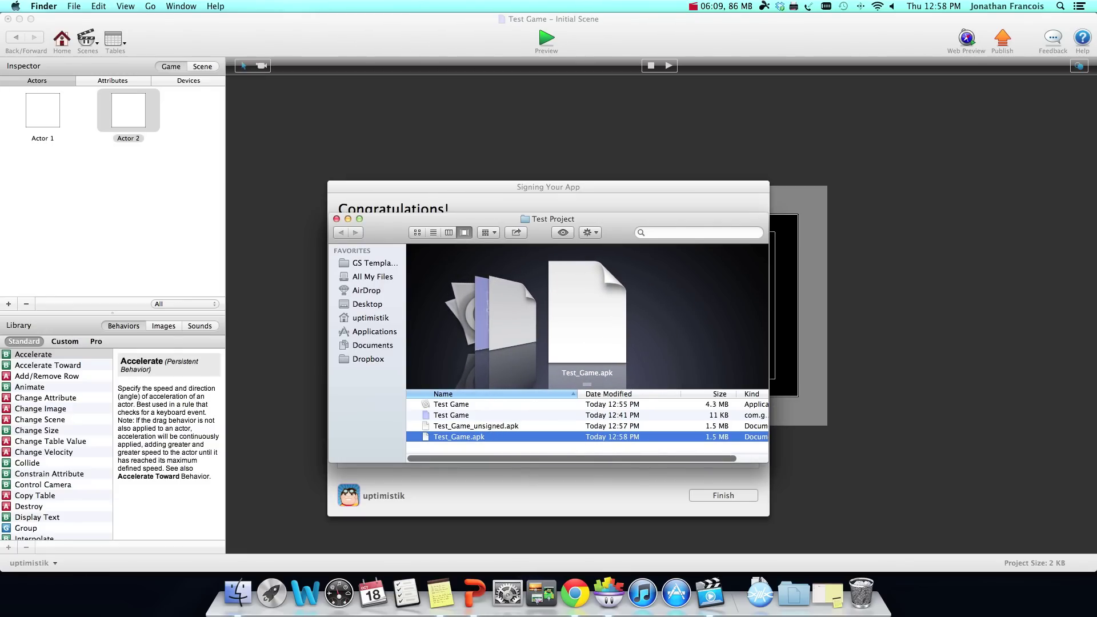
{"action": "left_click", "coordinate": [718, 497]}
{"action": "left_click", "coordinate": [718, 497]}
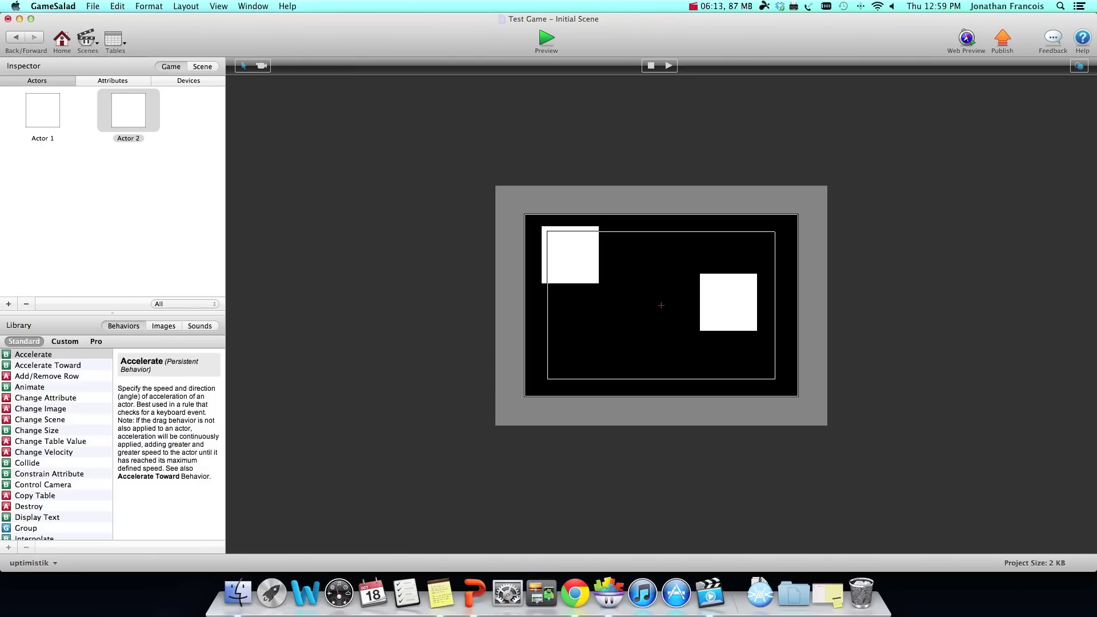
Step: Show Mission Control with GameSalad Creator, the PowerPoint slides and Chrome's Android Settings page
{"action": "key", "text": "ctrl+Up"}
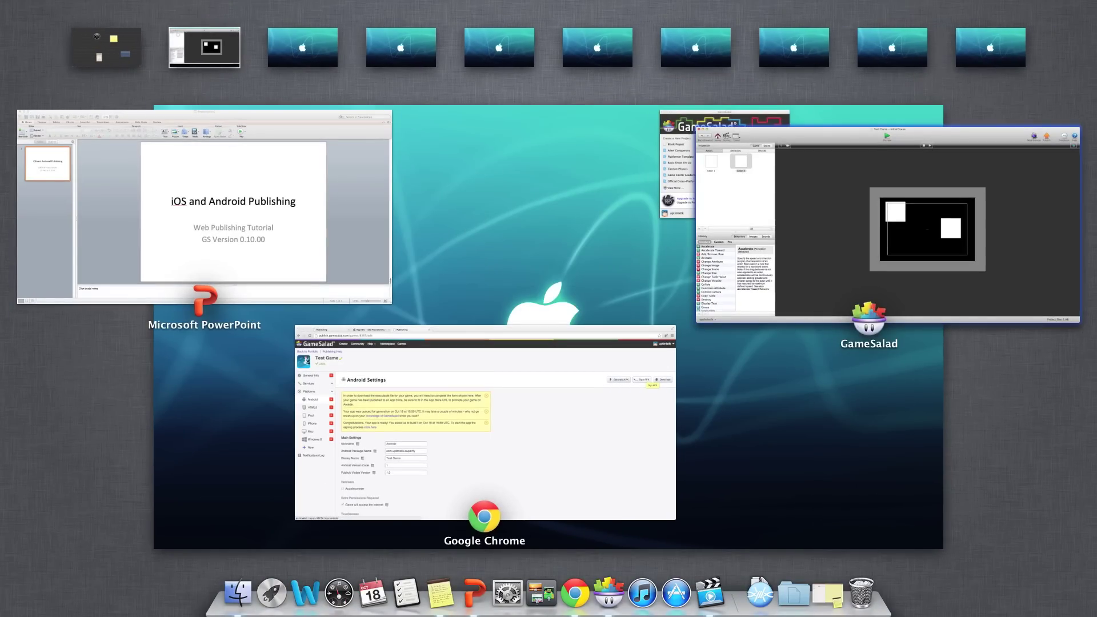